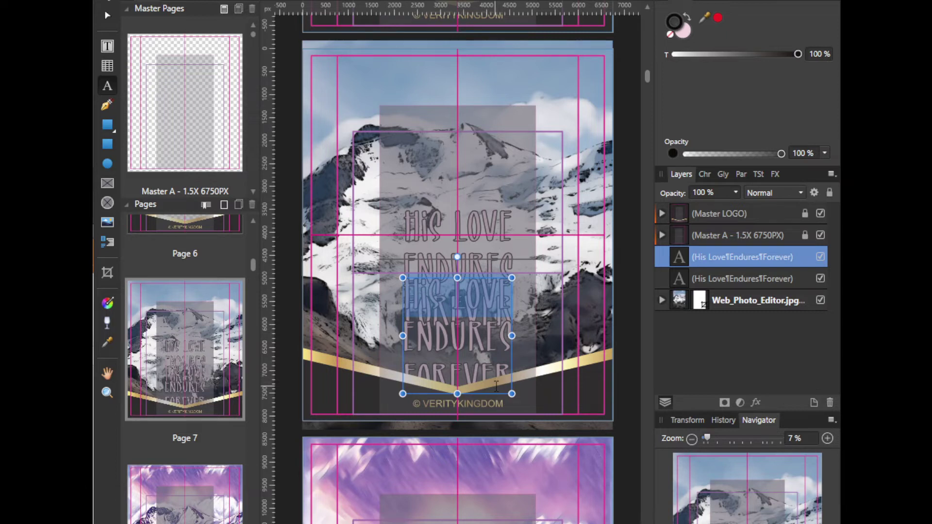
- Replace the first line of the lower overlapping "His Love Endures Forever" text on page 7 with "zd", then select the other text copy
key(BackSpace)
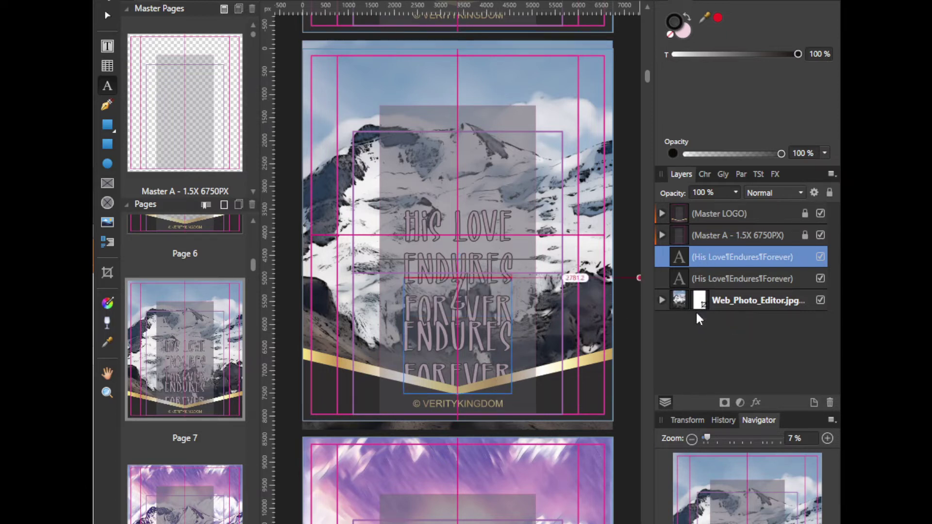
click(610, 378)
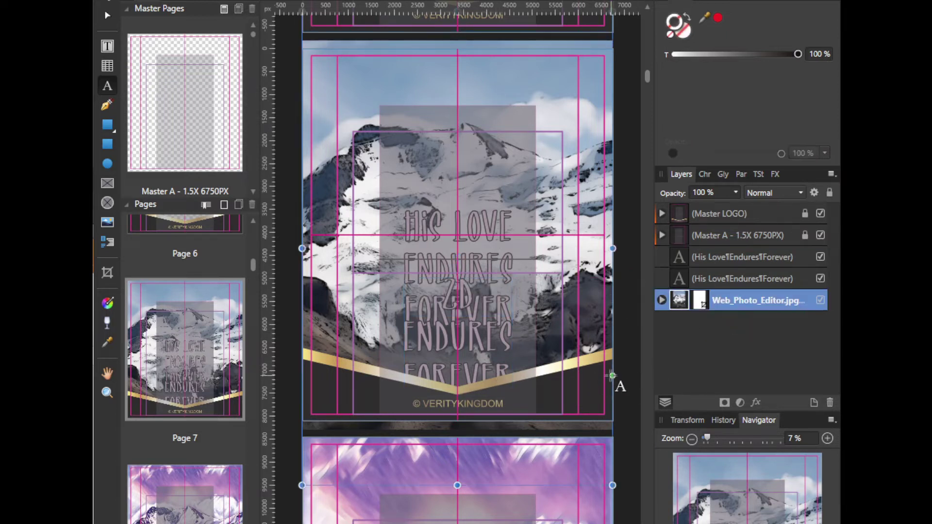
click(455, 299)
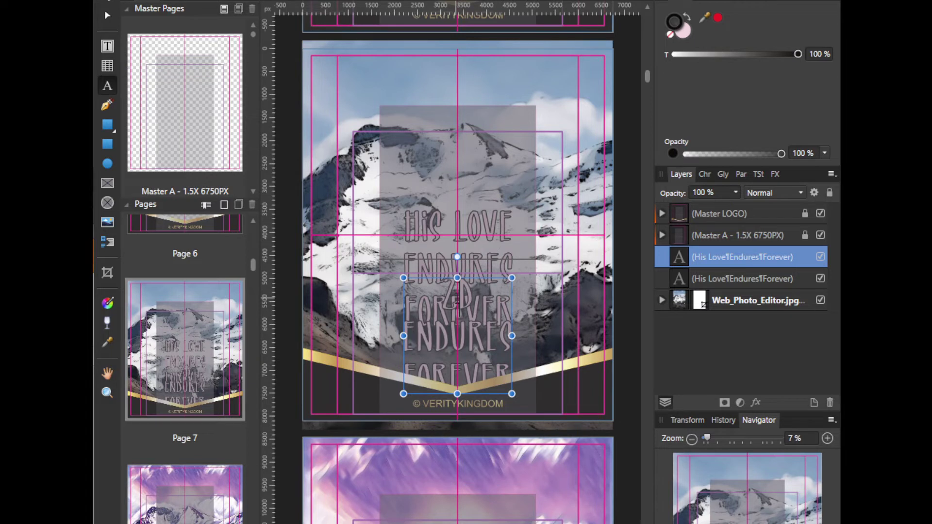
click(728, 278)
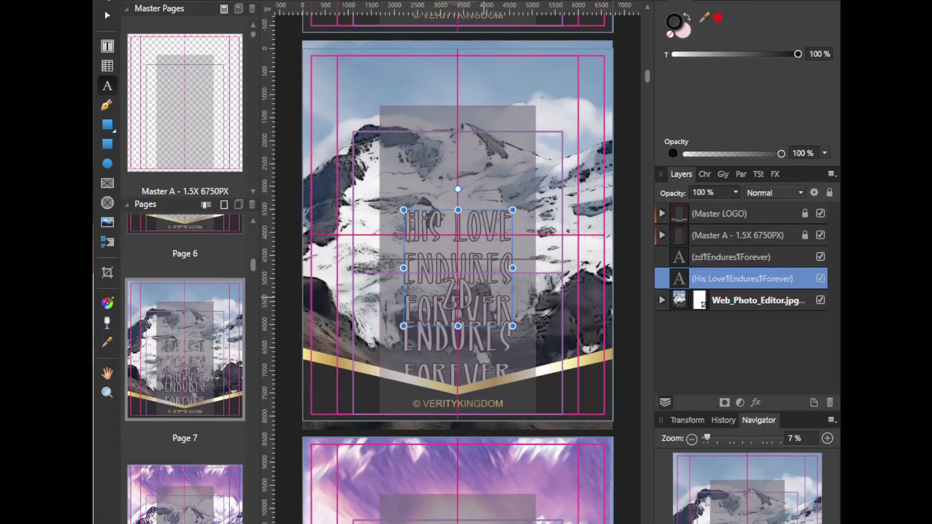
scroll(485, 298, down, 1)
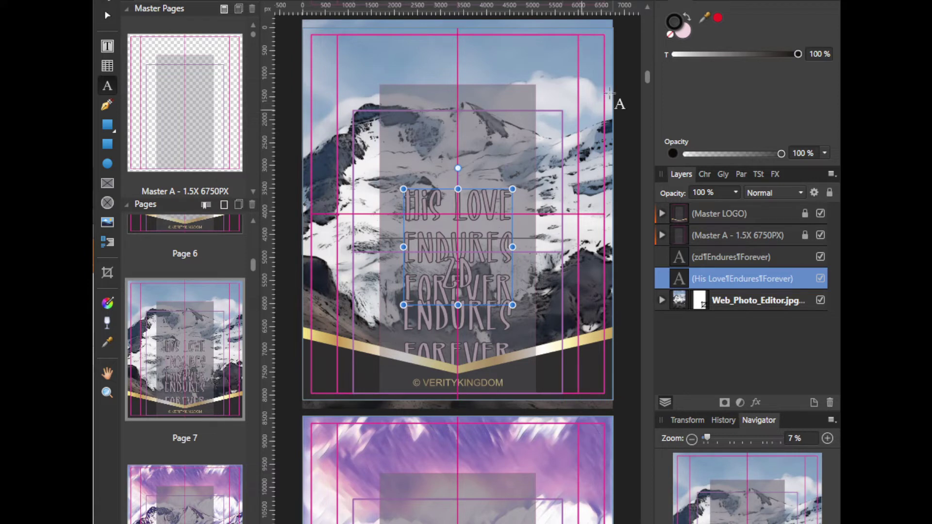
click(572, 70)
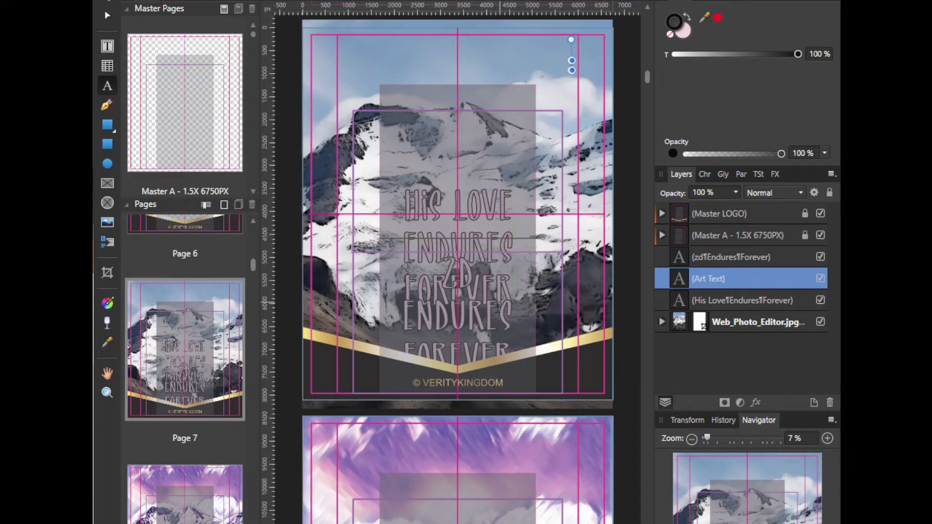
key(Escape)
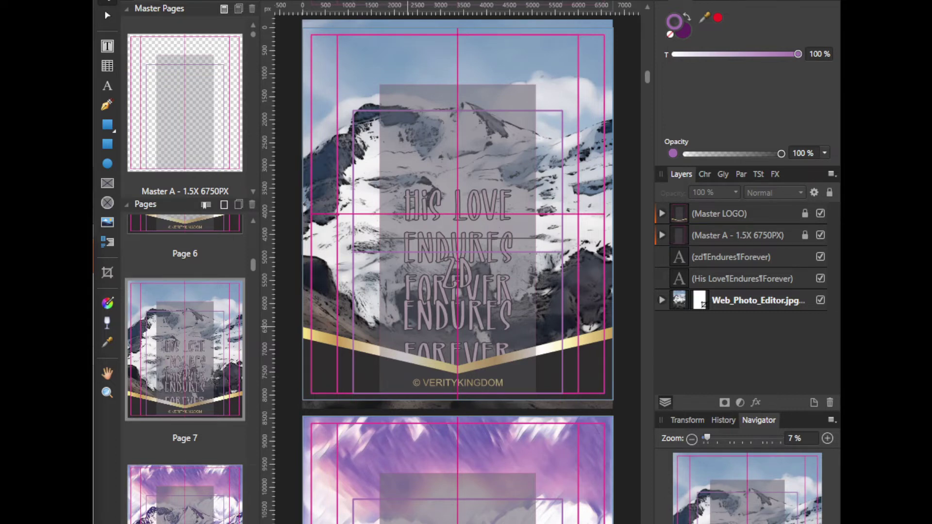
double_click(450, 273)
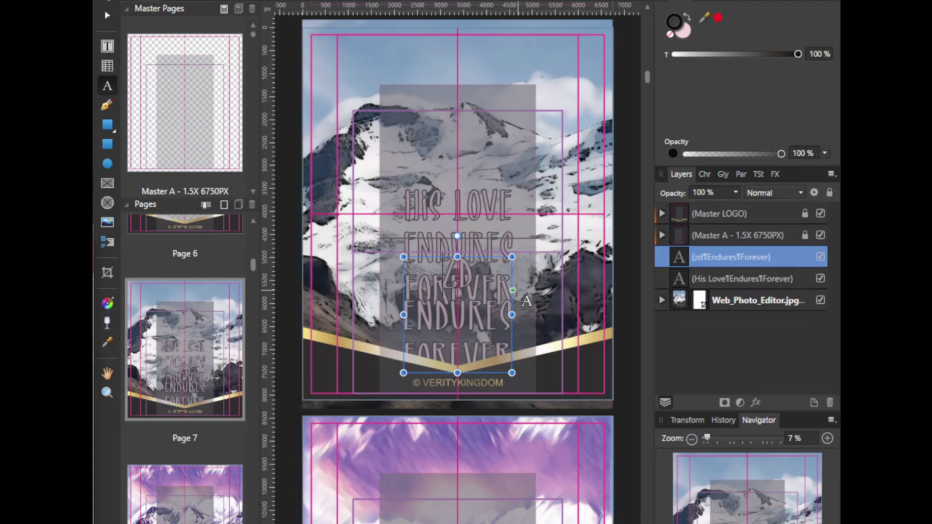
double_click(459, 275)
key(Escape)
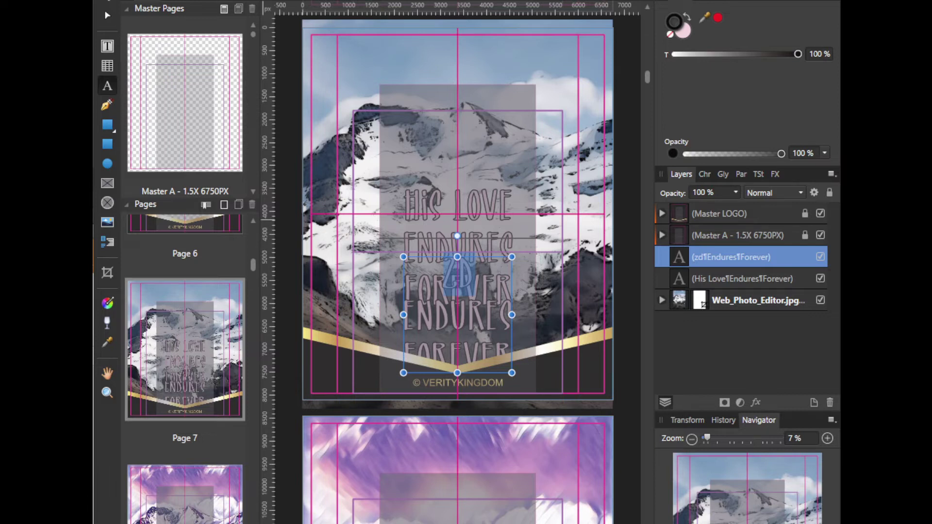
- Select the complete "His Love Endures Forever" text on the purple mountain page
scroll(412, 394, down, 3)
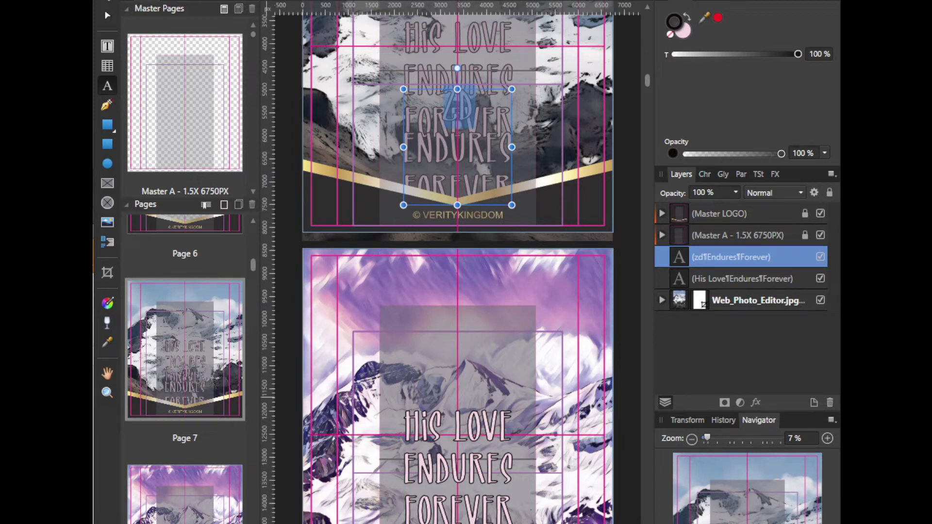
click(428, 427)
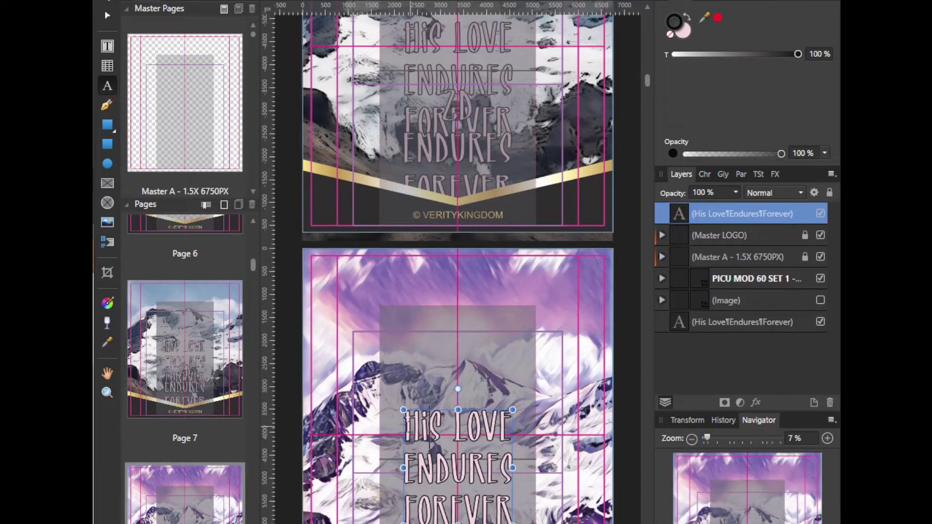
drag(403, 419, 510, 521)
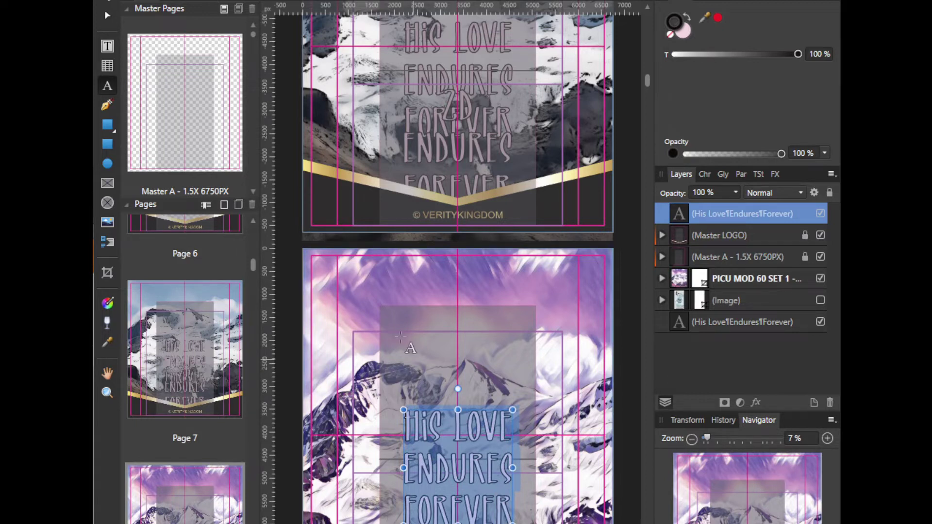
- Hide the SIZE MARGINS group on the Master A - 1.5X 6750PX page and return to the purple mountain page
double_click(228, 100)
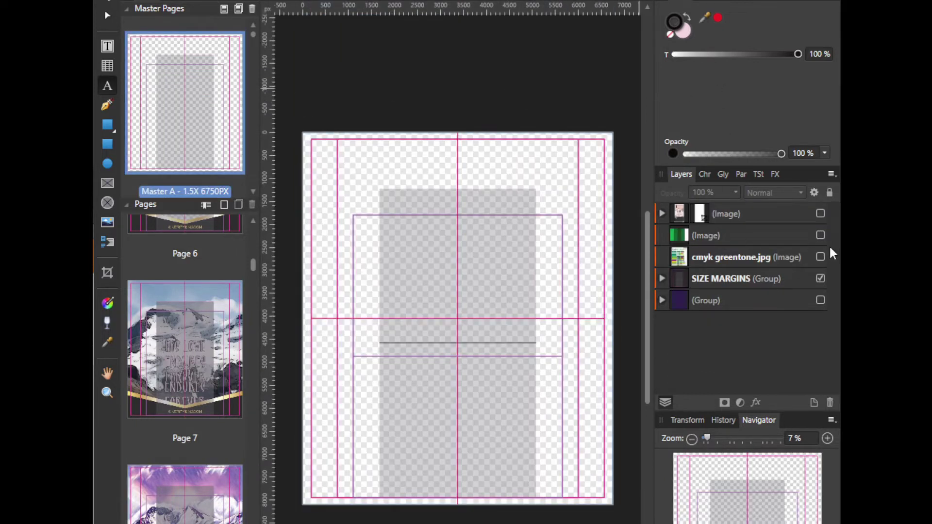
click(820, 279)
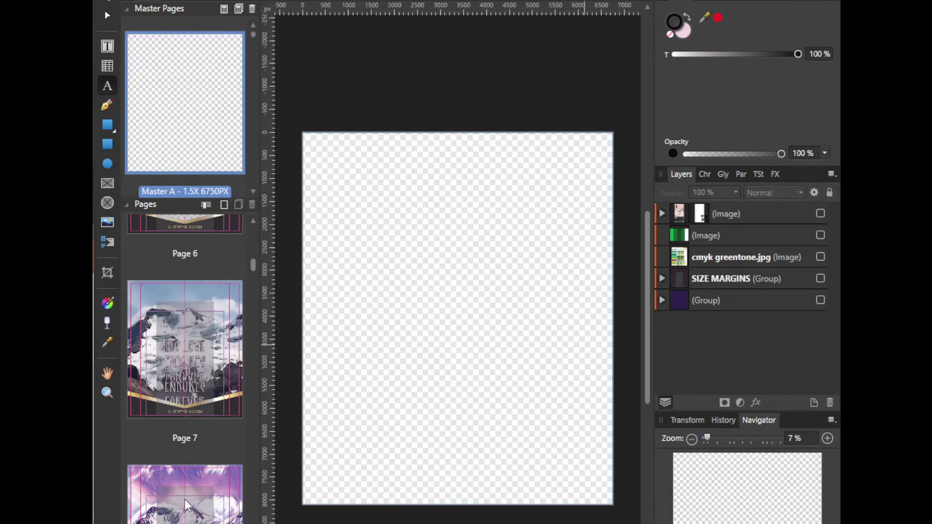
double_click(210, 486)
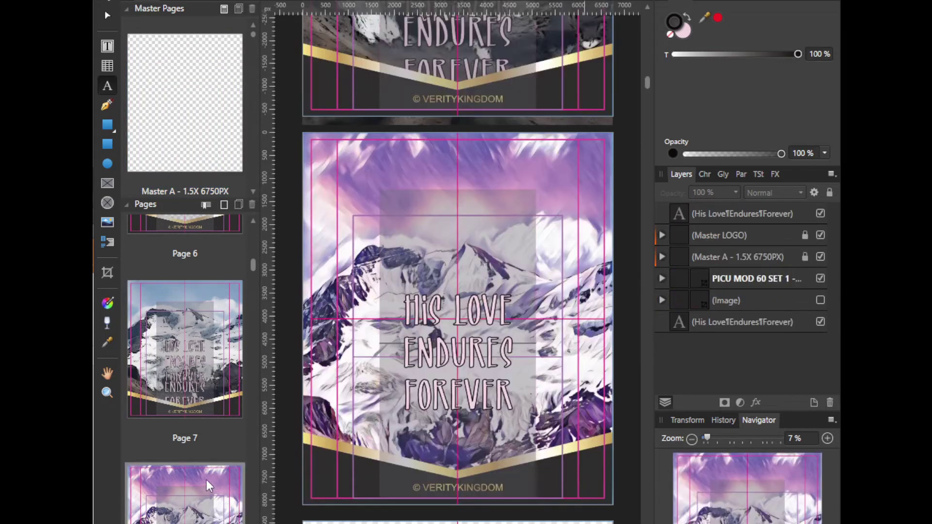
- Hide and unlock the Master A - 1.5X 6750PX layer on the purple mountain page, and select the Master LOGO layer
click(187, 132)
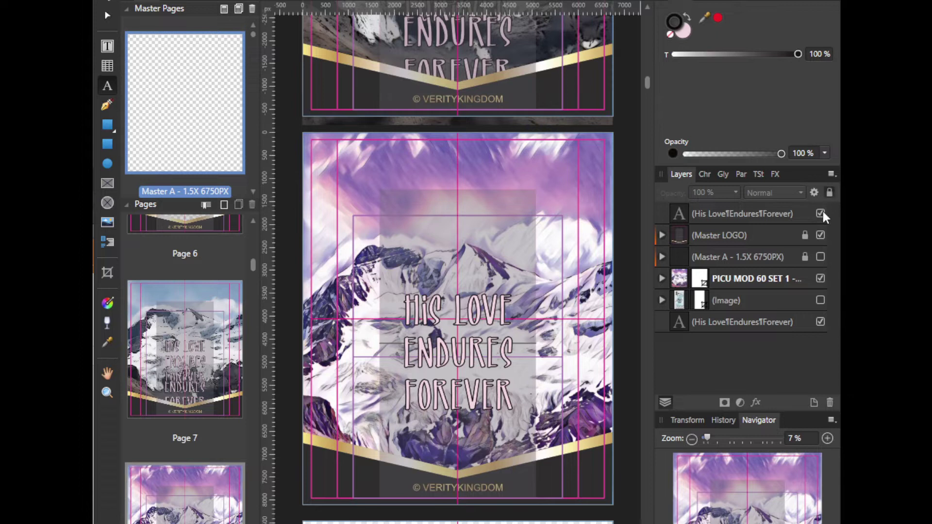
click(796, 255)
click(829, 193)
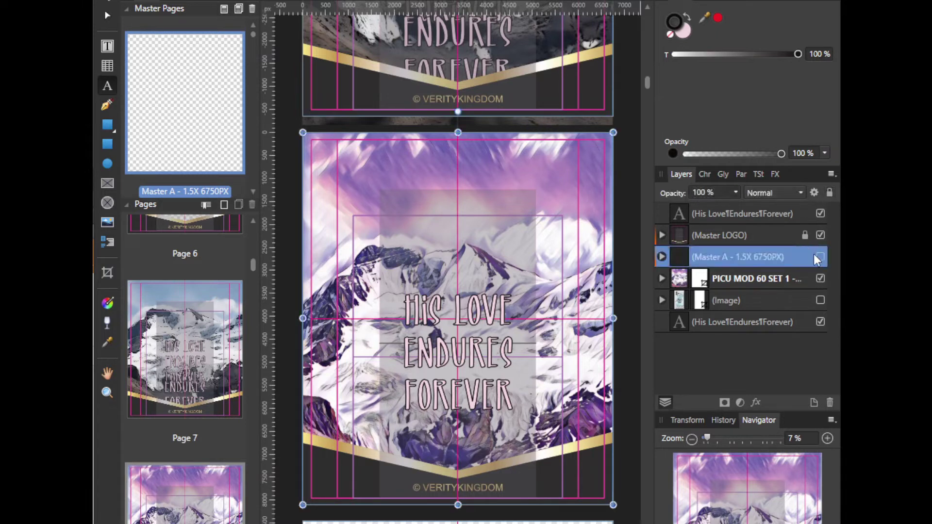
click(779, 235)
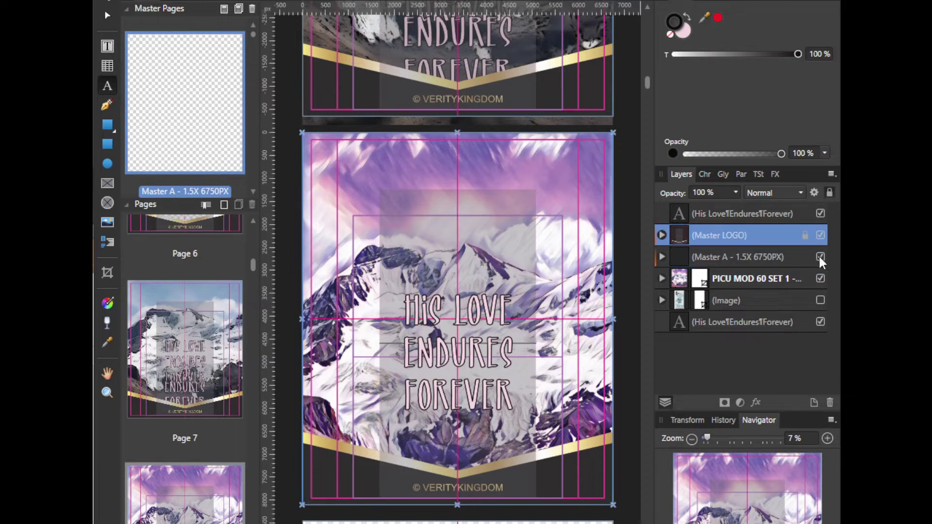
- Place a small art text "z" beside the mountain peak on the purple mountain page
click(563, 278)
text(z)
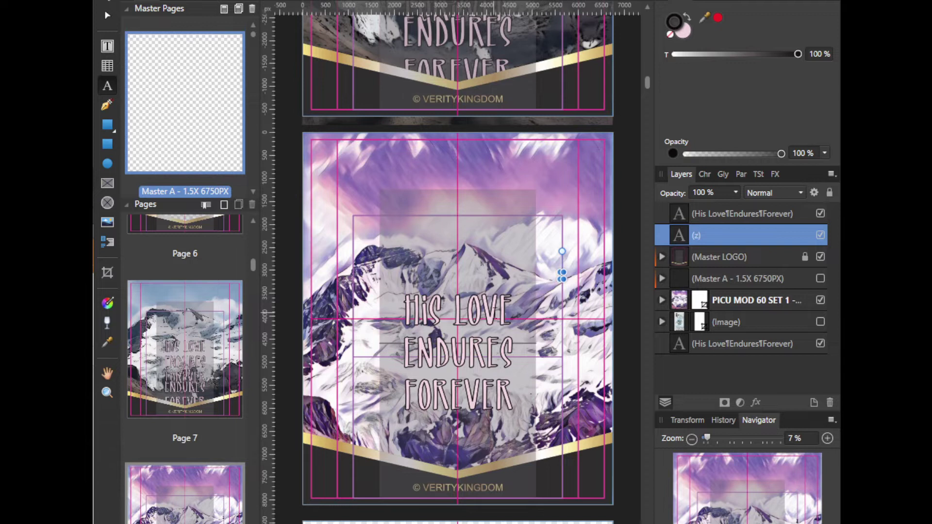
click(514, 308)
- Hide the SIZE MARGINS group on the Master LOGO page and reopen the purple mountain page
double_click(220, 123)
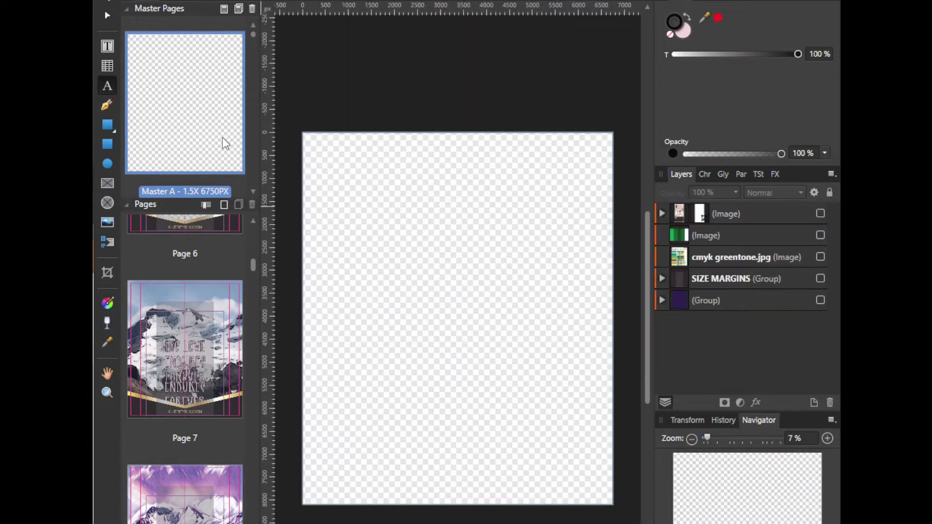
scroll(200, 117, down, 3)
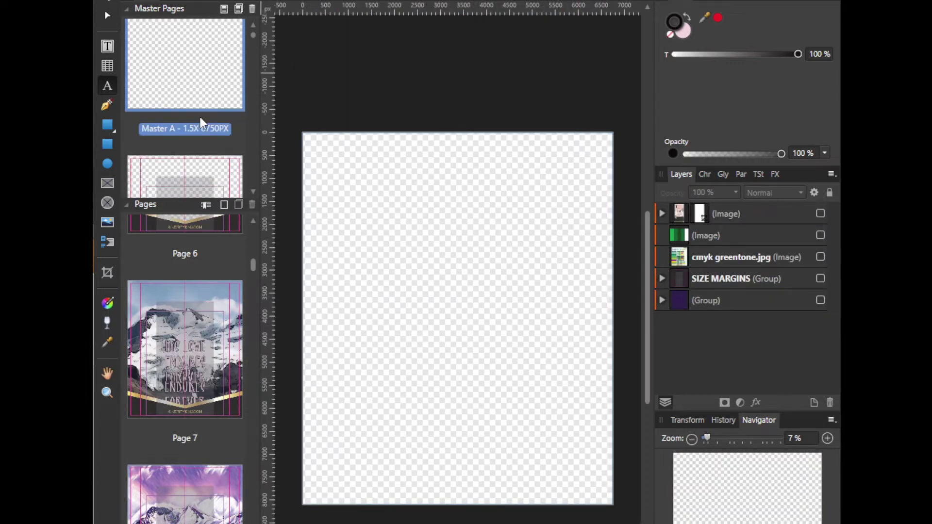
double_click(204, 117)
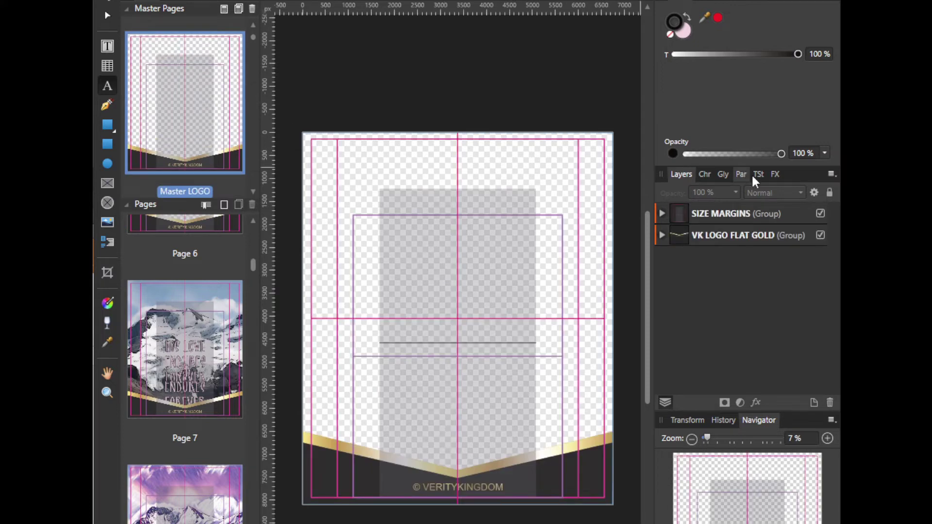
click(820, 213)
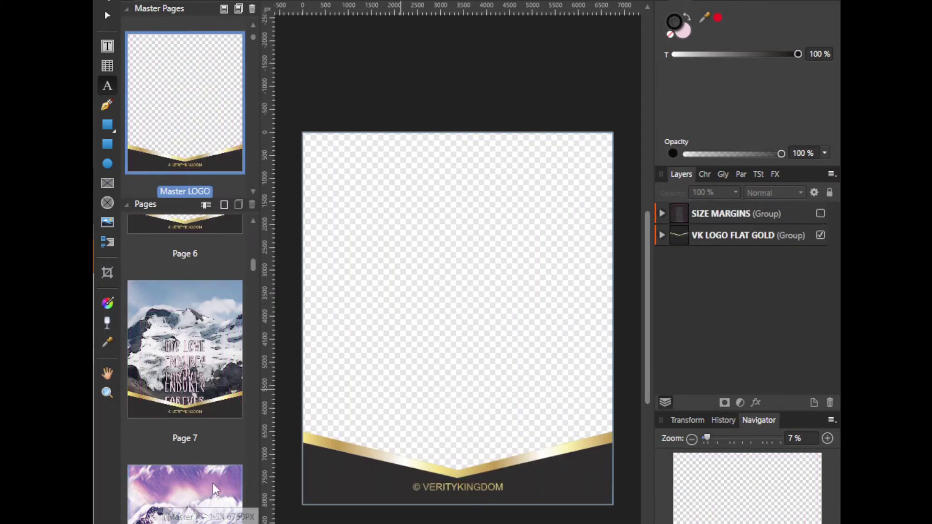
double_click(214, 512)
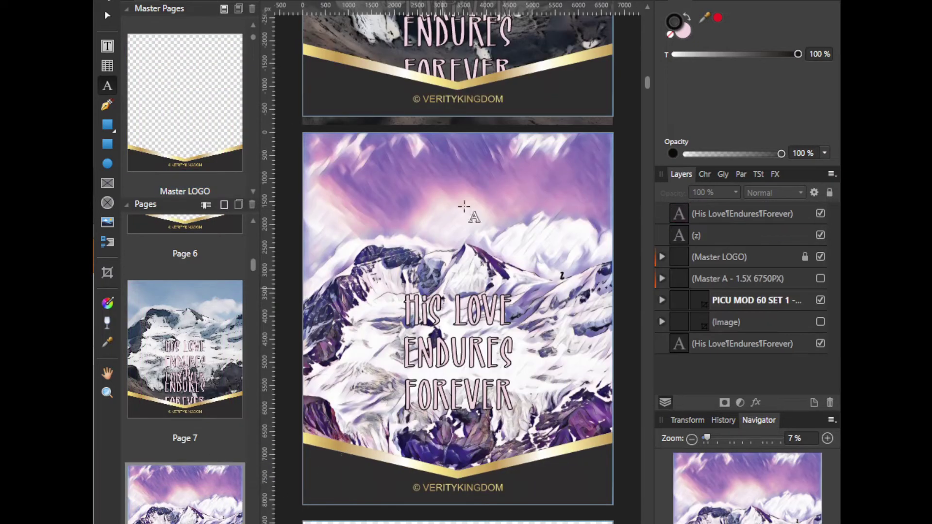
- Replace the "His Love Endures Forever" text on the purple page with "money" and move it up into the sky
drag(405, 297, 513, 390)
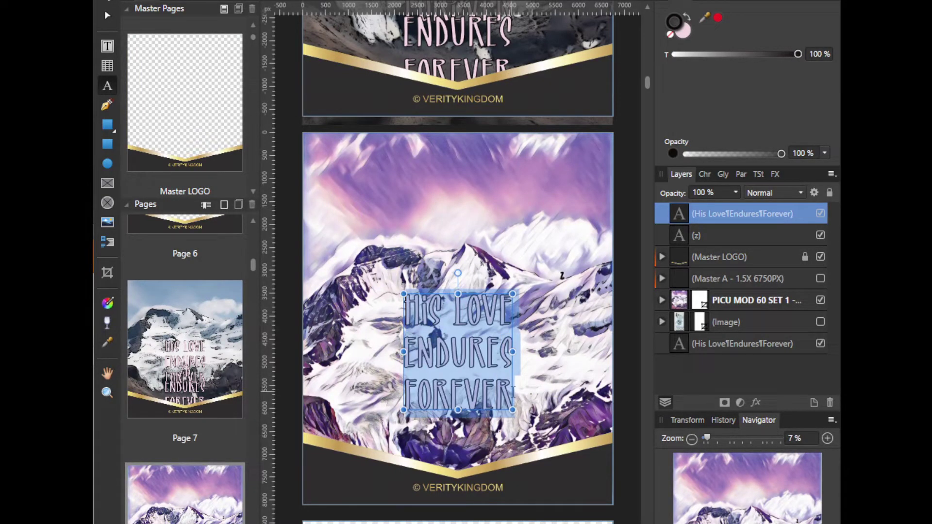
text(money)
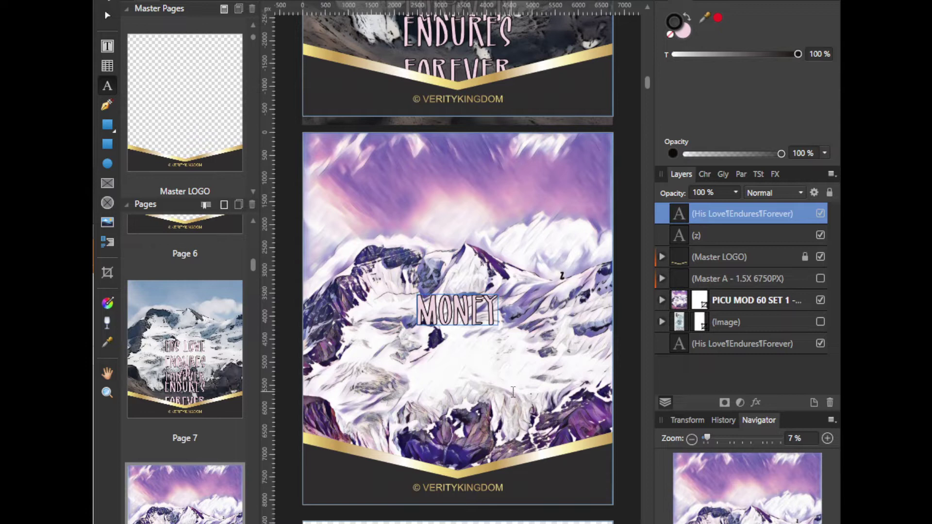
drag(480, 291, 420, 174)
scroll(489, 228, down, 1)
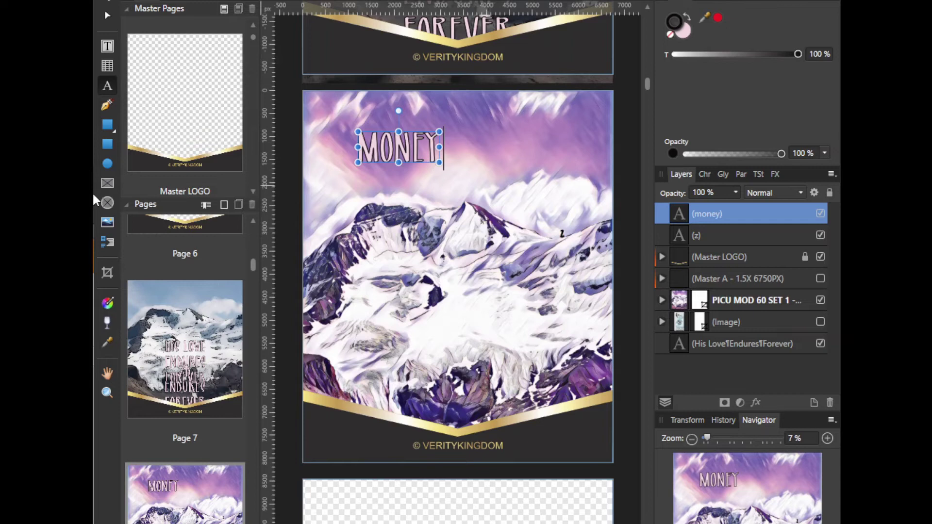
- Extend the "money" text to read "Money - real estate" and centre it across the sky of the page
drag(97, 196, 0, 195)
scroll(453, 217, left, 1)
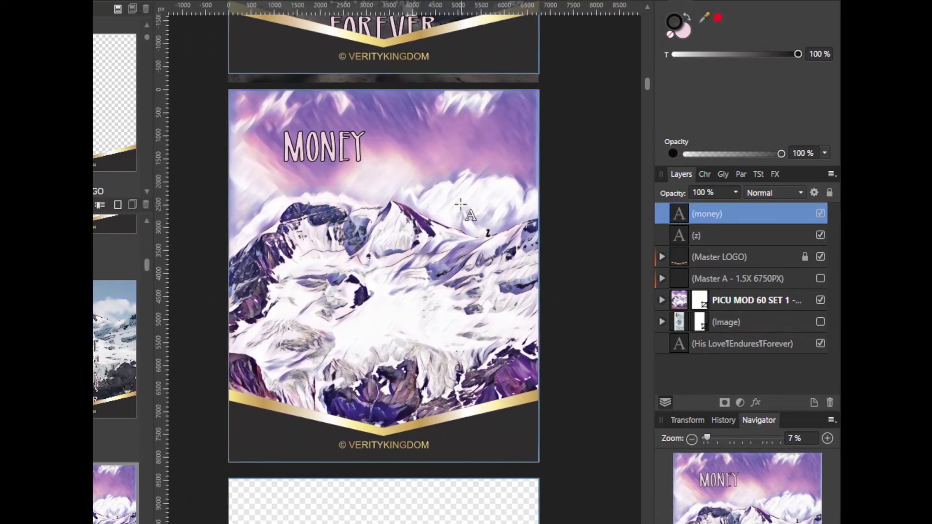
scroll(453, 216, up, 2)
scroll(454, 217, down, 1)
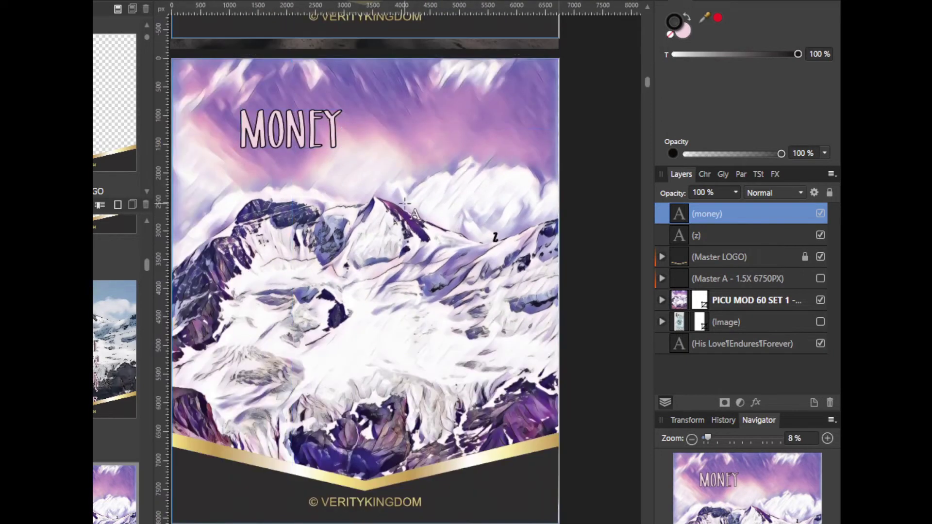
scroll(447, 209, left, 1)
scroll(442, 204, down, 1)
scroll(442, 204, right, 1)
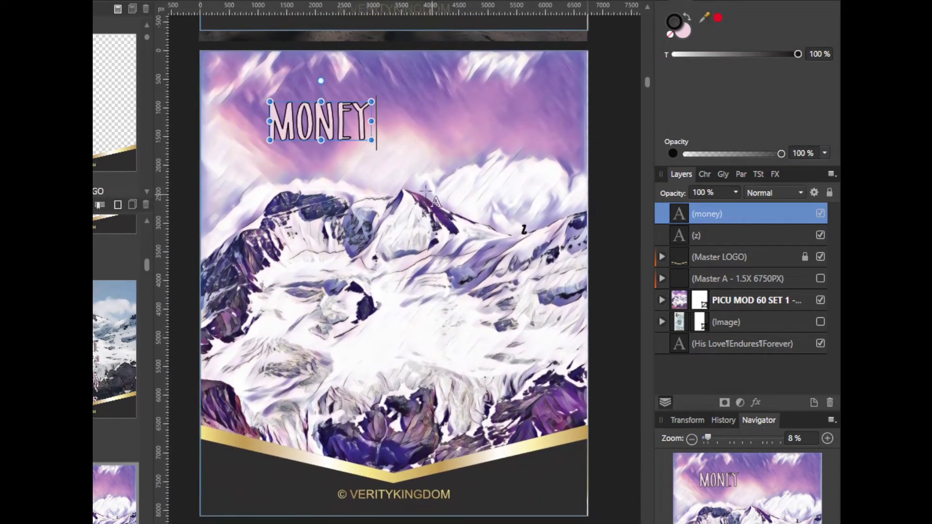
text(- )
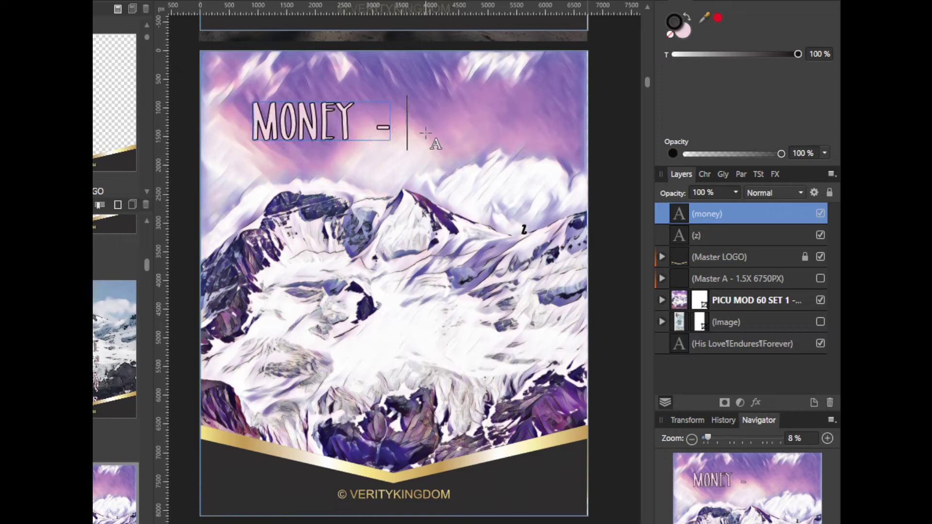
text(REAL ESTATE)
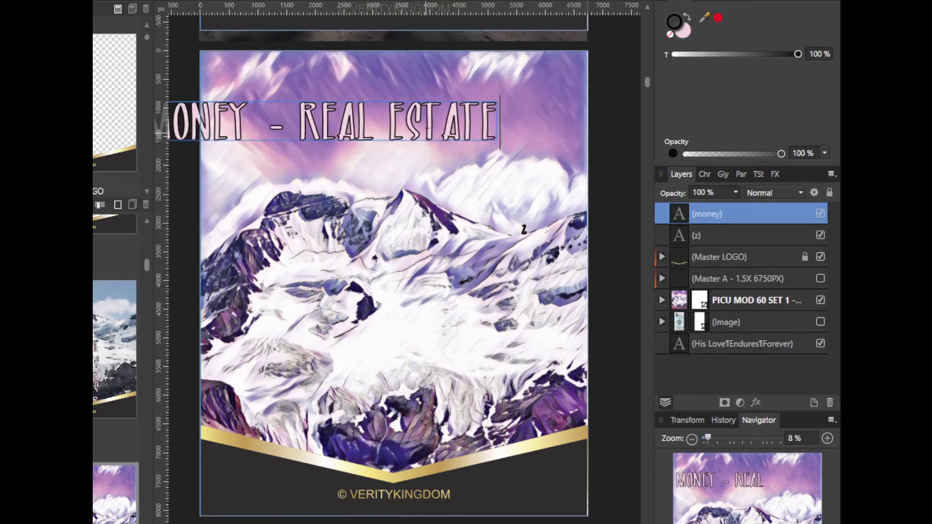
key(Escape)
drag(286, 96, 351, 95)
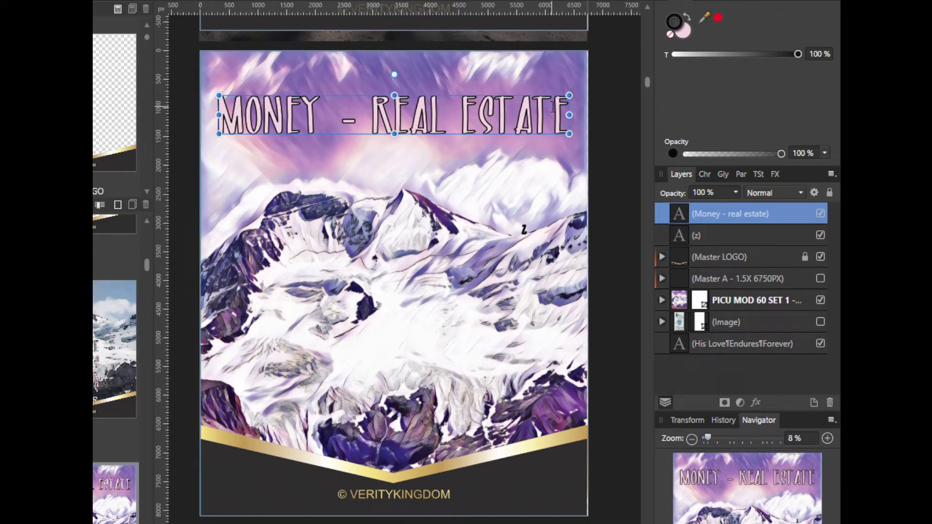
- Adjust the text selection in the heading to cover "real estate", and clear the selection
key(ctrl+shift+Left)
key(ctrl+shift+Left)
key(ctrl+shift+Left)
key(ctrl+shift+Left)
key(ctrl+shift+Right)
key(ctrl+shift+Right)
key(ctrl+shift+Right)
key(shift+Left)
key(shift+Left)
key(shift+Left)
key(shift+Left)
key(shift+Left)
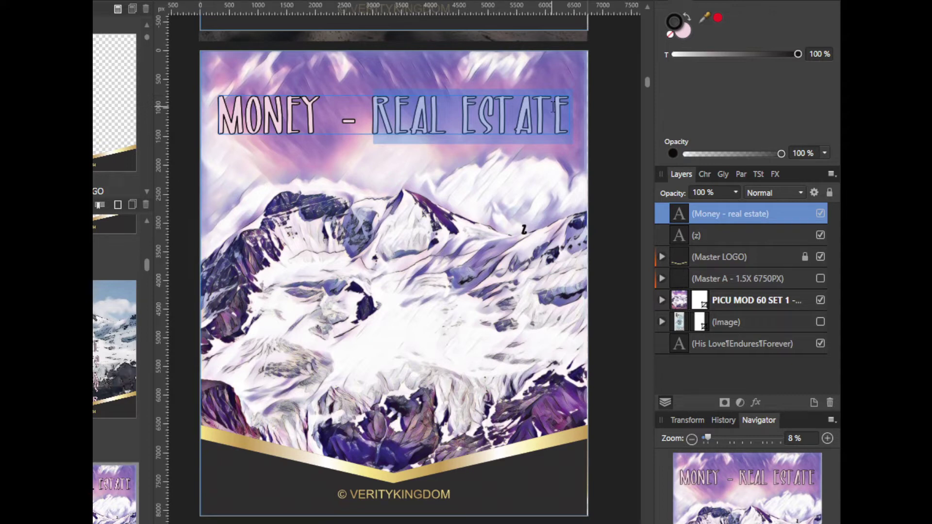
key(Right)
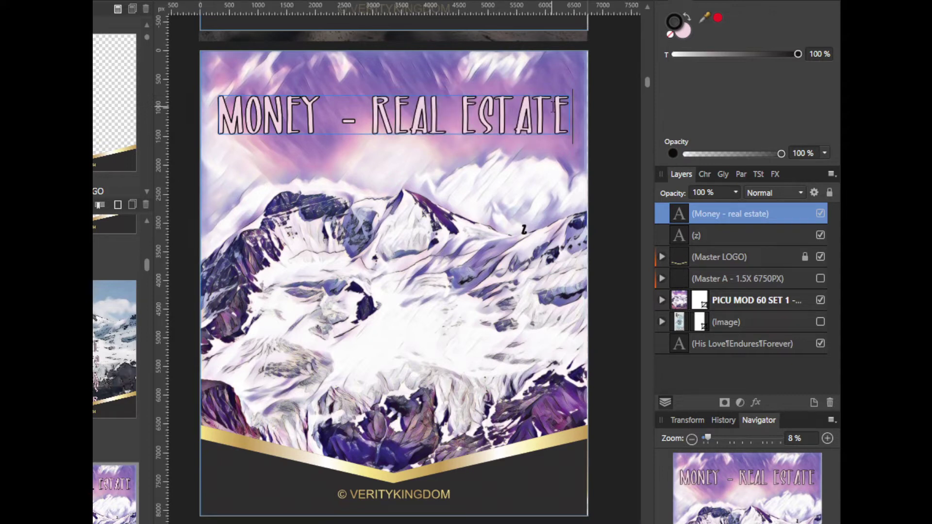
- Add a second line reading "Actionable insights" below "Money - real estate" in the heading text
key(Return)
key(BackSpace)
key(Return)
text(actionable)
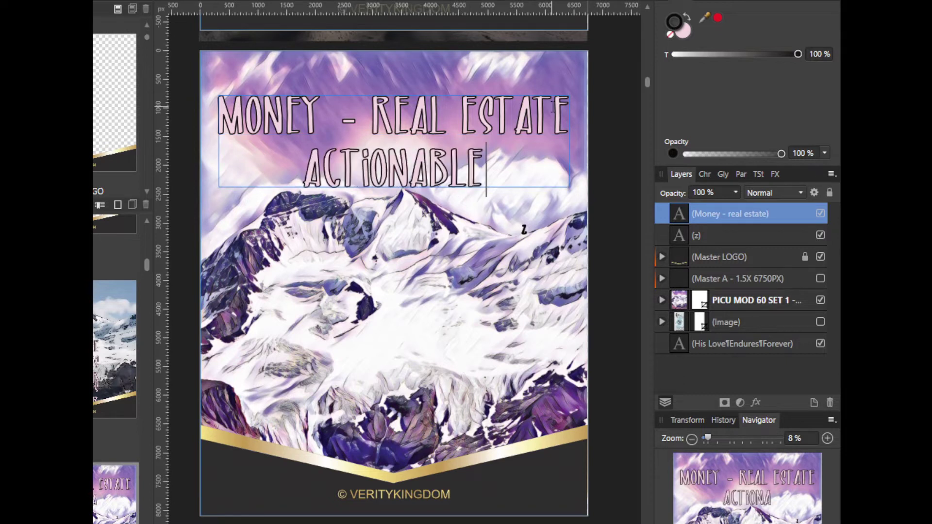
text( insig)
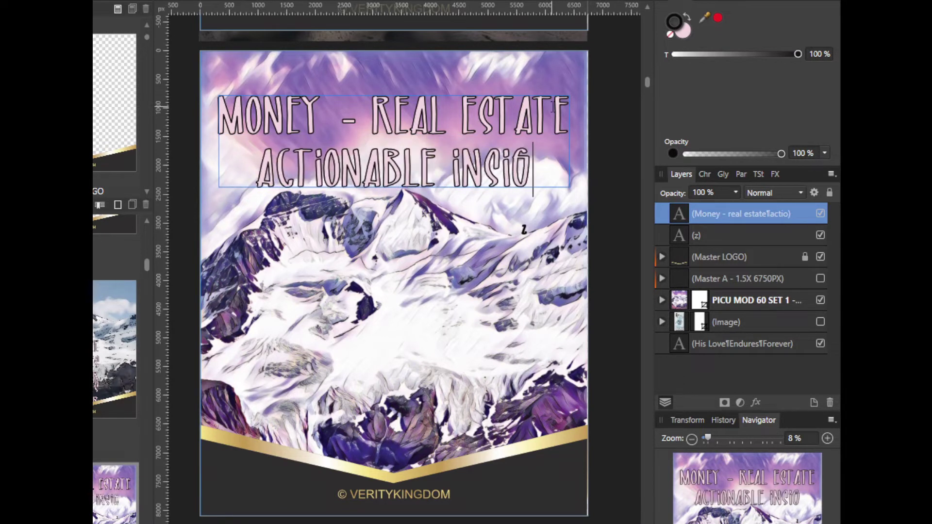
text(hts)
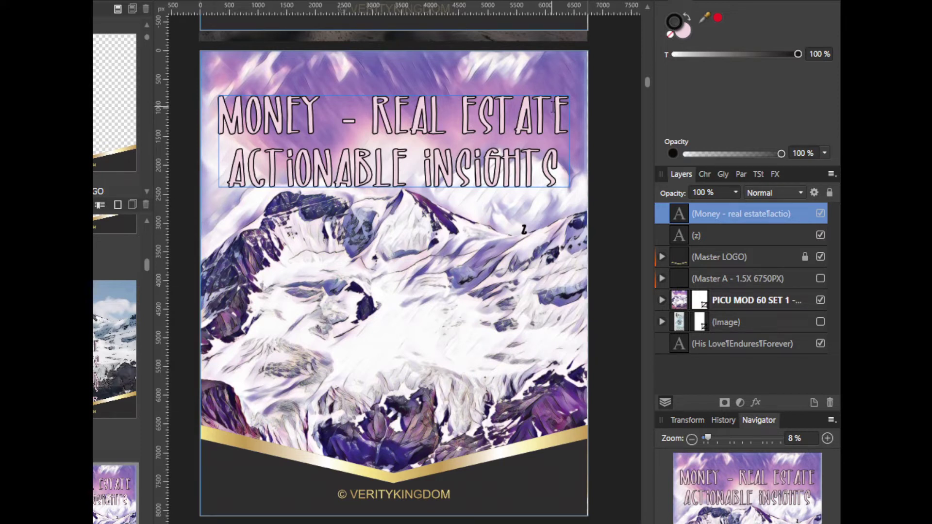
- Add a third line reading "Passionate?" to the heading text
key(Return)
text(PASSION)
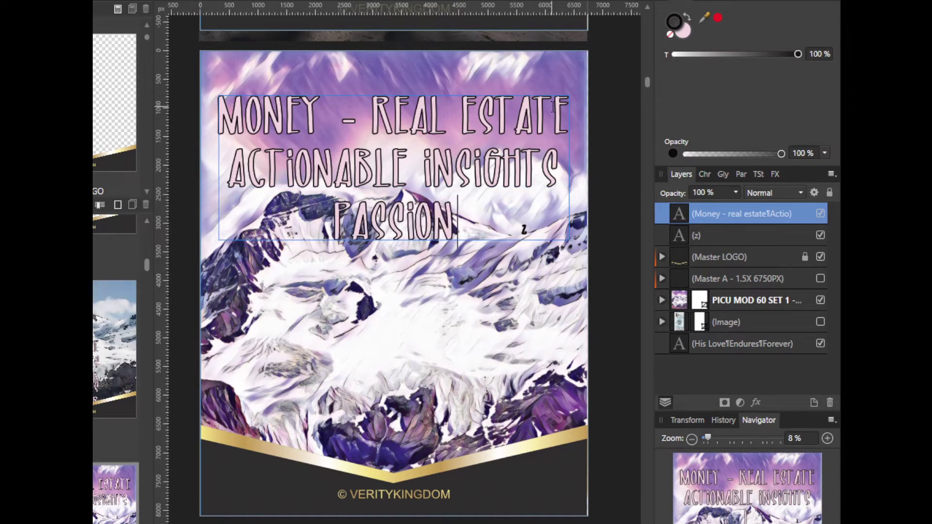
text(ATE?)
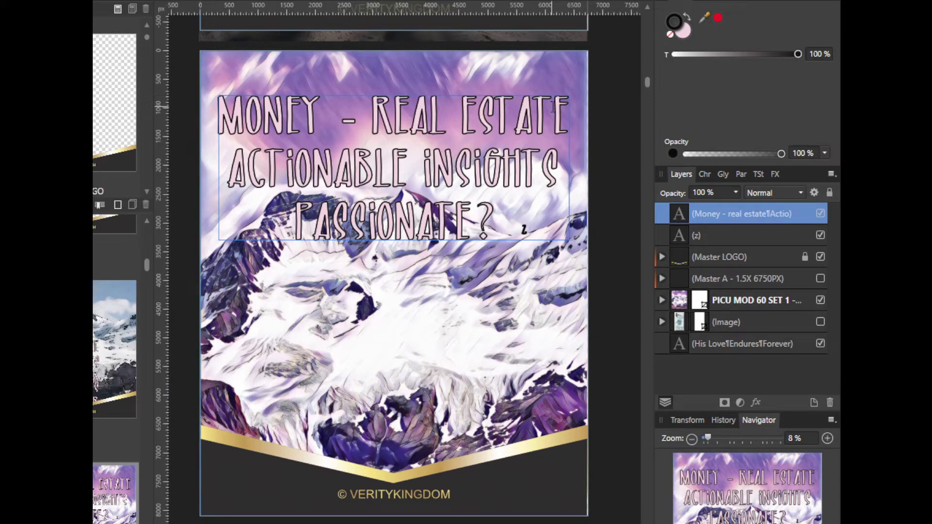
- Add a fourth line reading "a year" directly below "Passionate?", without blank lines between them
key(Return)
key(Return)
key(Return)
key(BackSpace)
key(BackSpace)
key(BackSpace)
key(Return)
text(A THEA)
key(BackSpace)
key(BackSpace)
key(BackSpace)
key(BackSpace)
text(YEAR)
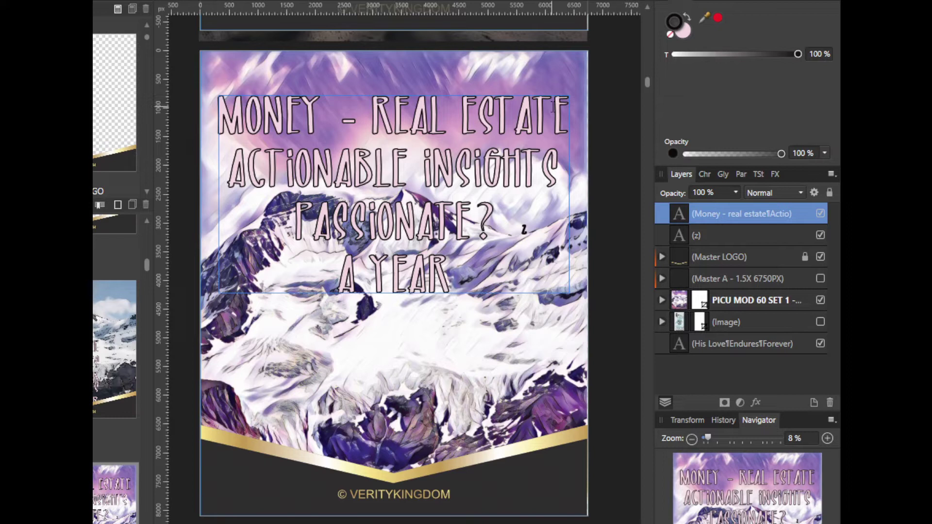
- Insert "Min" before "a year" in the fourth line, and highlight all four lines of the text
key(Home)
text(M)
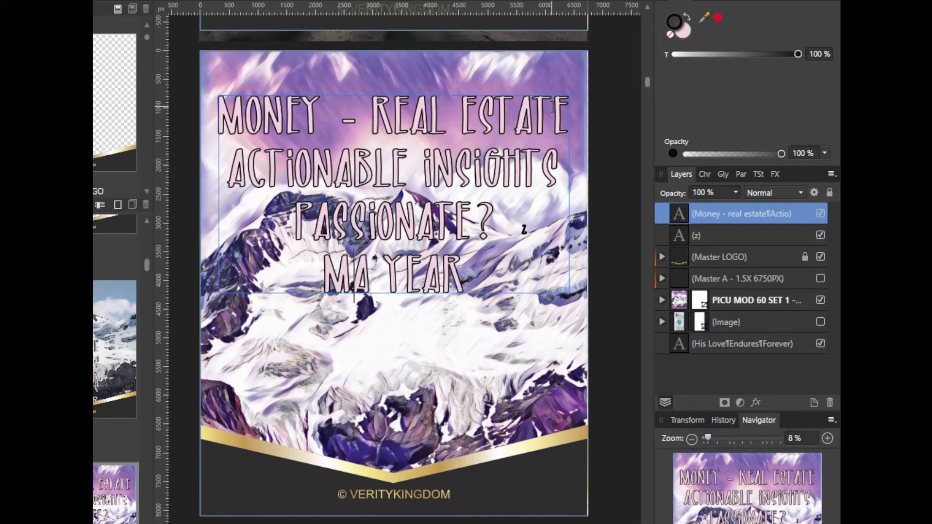
text(in)
key(End)
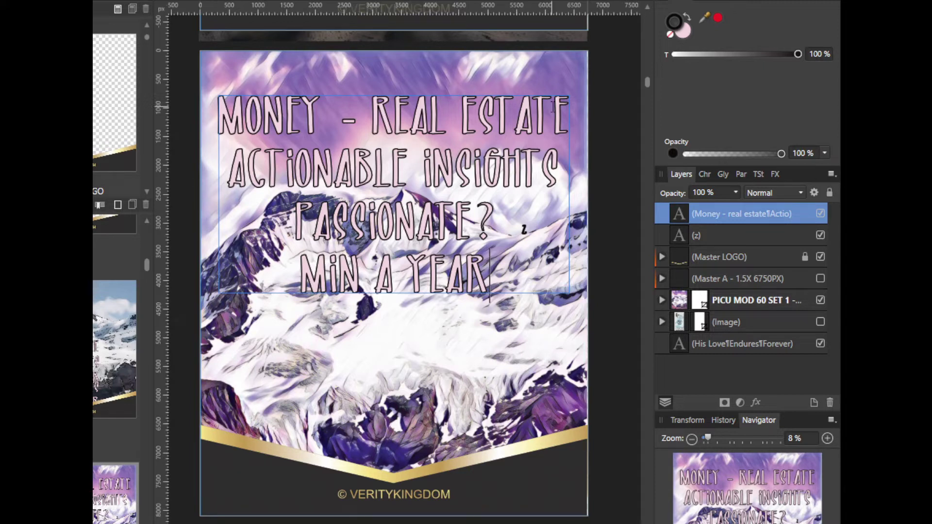
key(Escape)
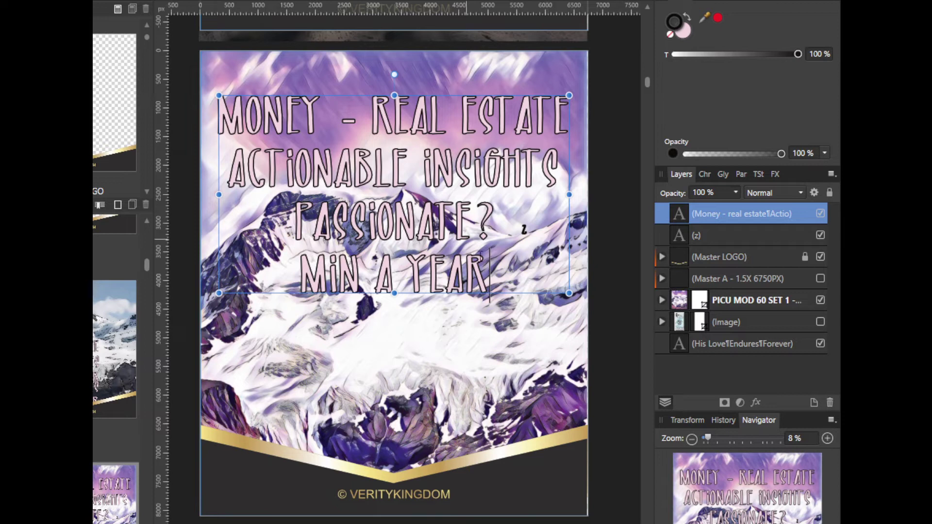
drag(522, 273, 181, 118)
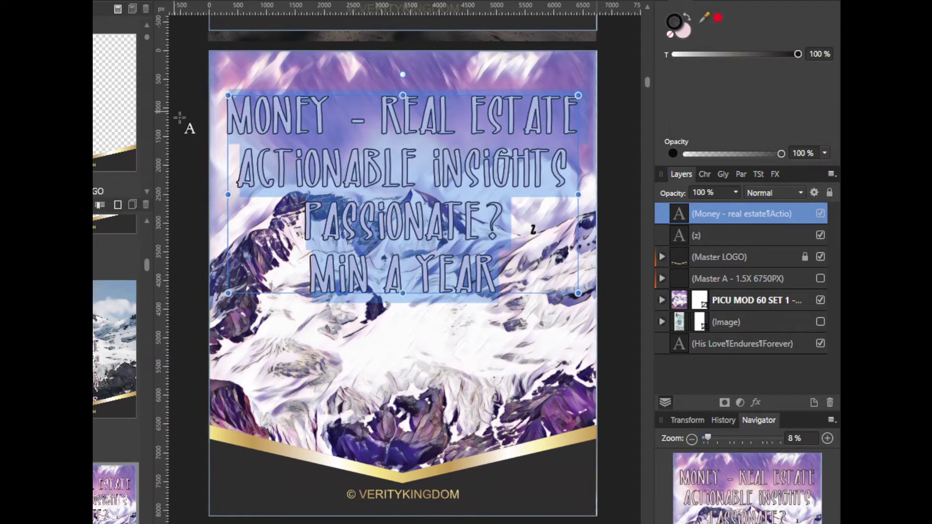
- Try 30, 50 and 60% opacity on the purple mountain picture layer, and settle on 70%
click(564, 384)
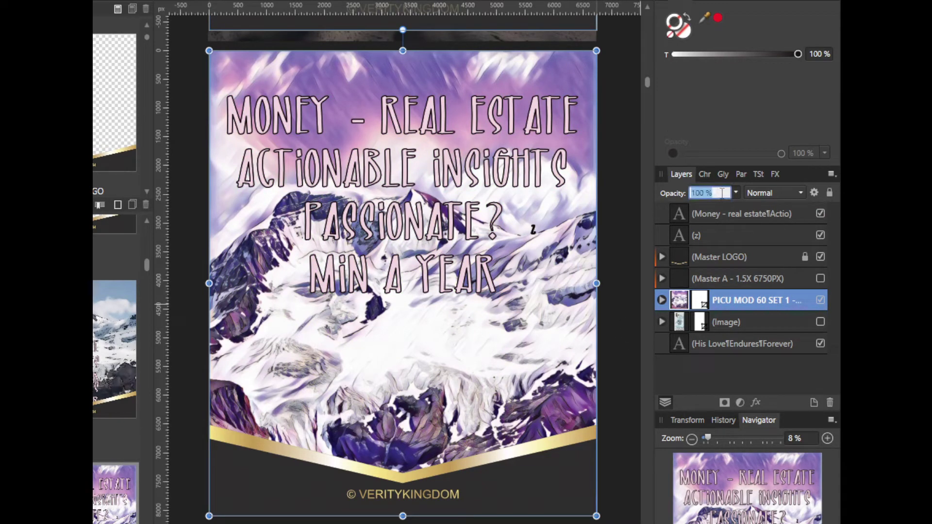
text(30)
key(Return)
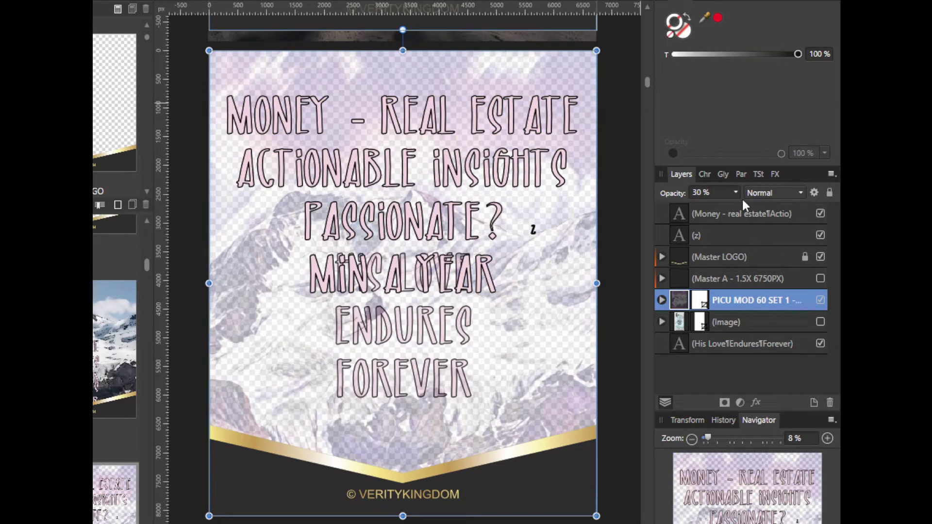
text(50)
key(Return)
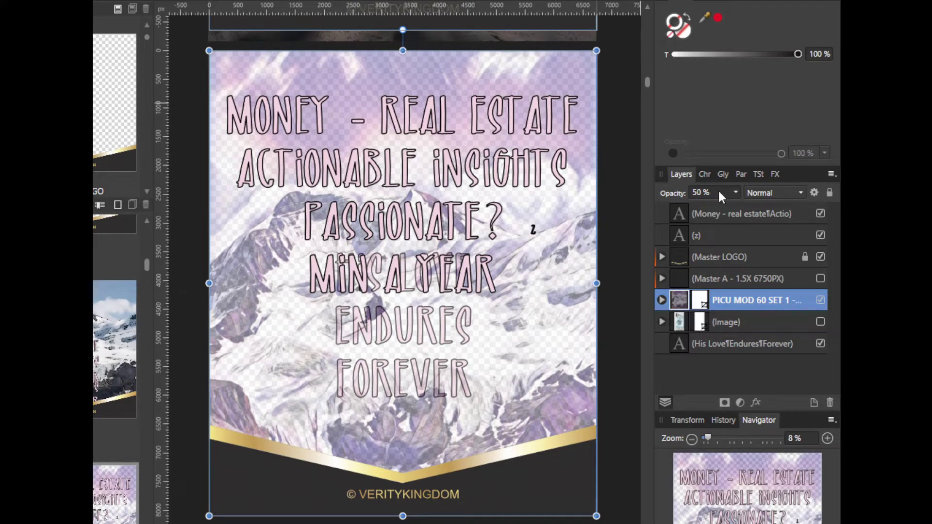
click(721, 192)
text(60)
key(Return)
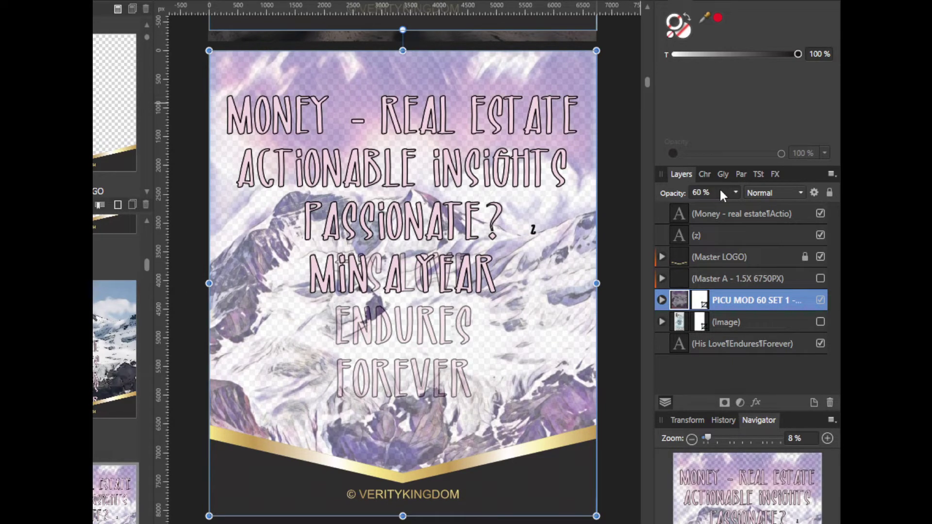
click(719, 192)
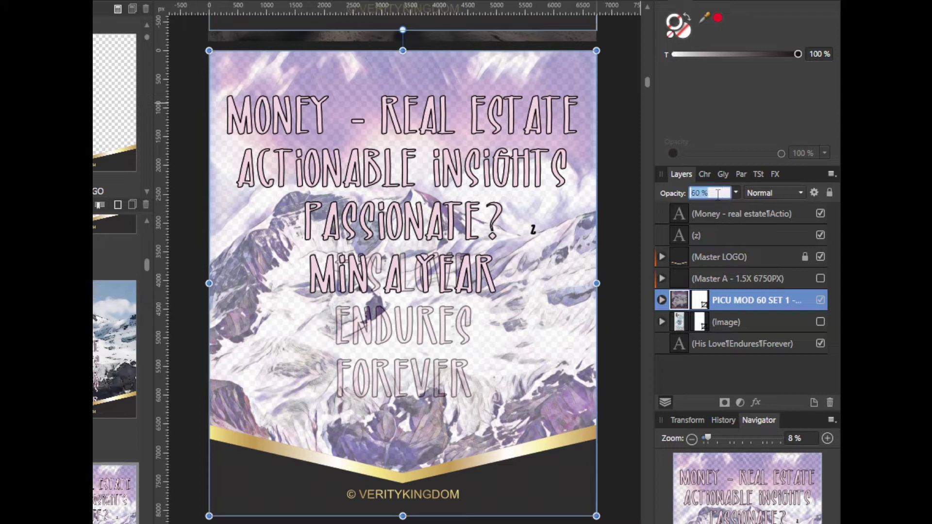
text(70)
key(Return)
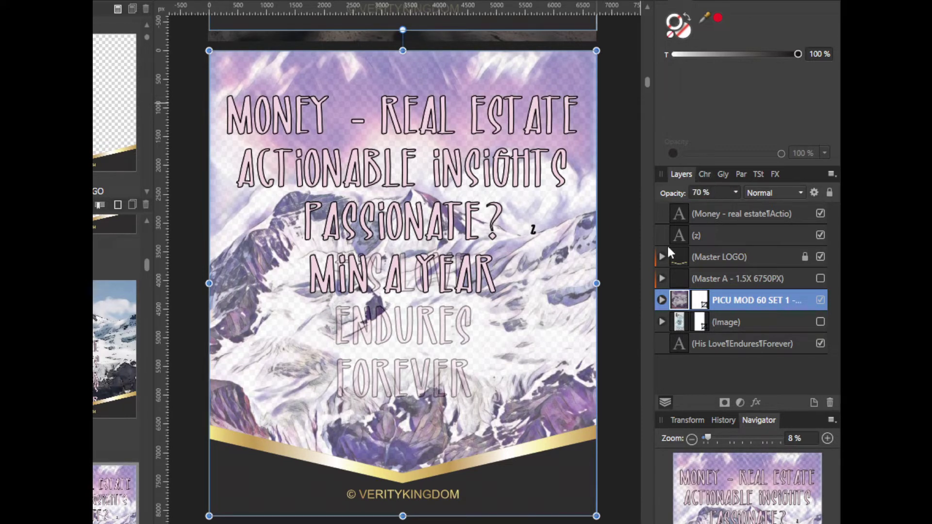
- Hide the "His Love Endures Forever" text layer behind the mountain picture
double_click(764, 301)
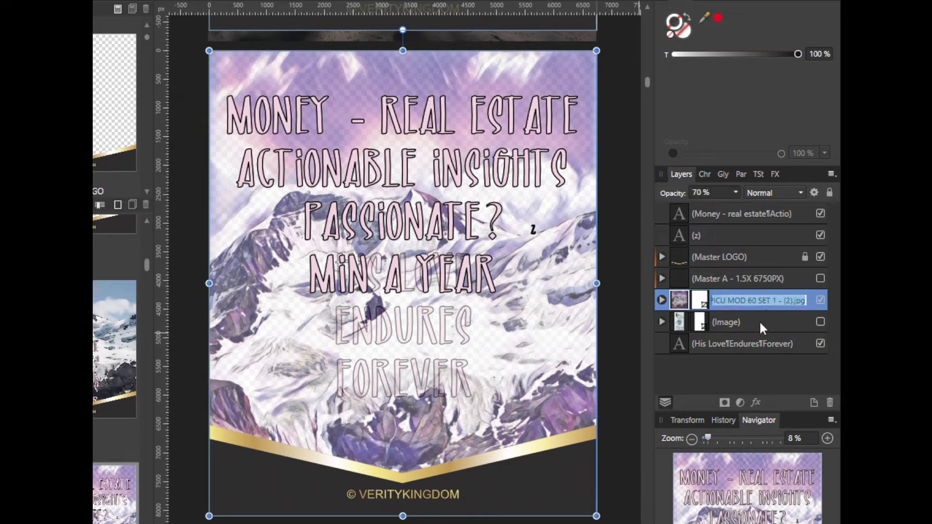
key(Escape)
click(757, 325)
click(752, 298)
click(407, 350)
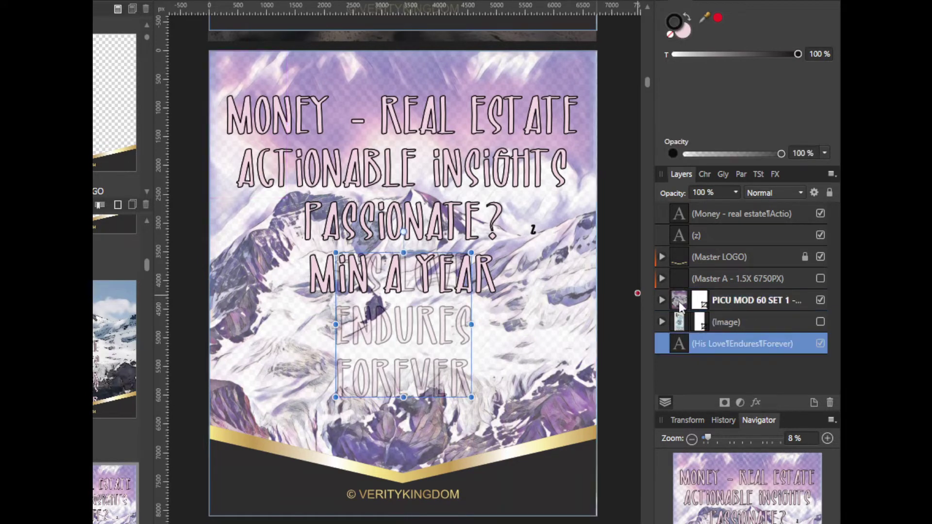
click(820, 343)
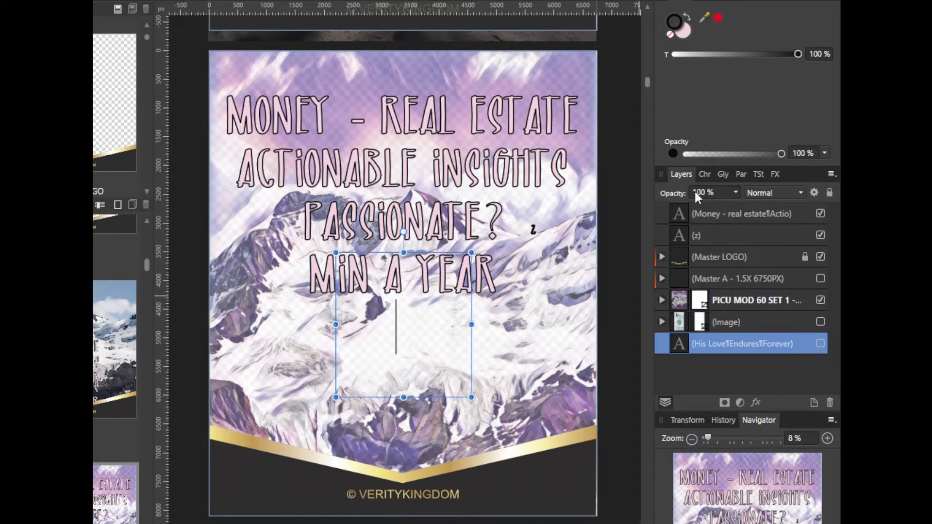
- Reapply 70% opacity to the mountain picture, and place the text cursor at the end of "Min a year"
click(786, 303)
key(7)
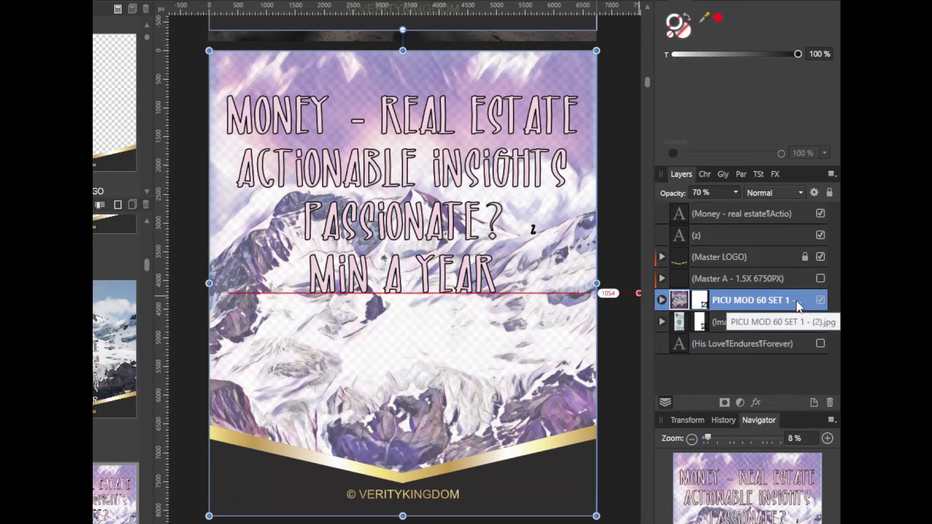
click(507, 282)
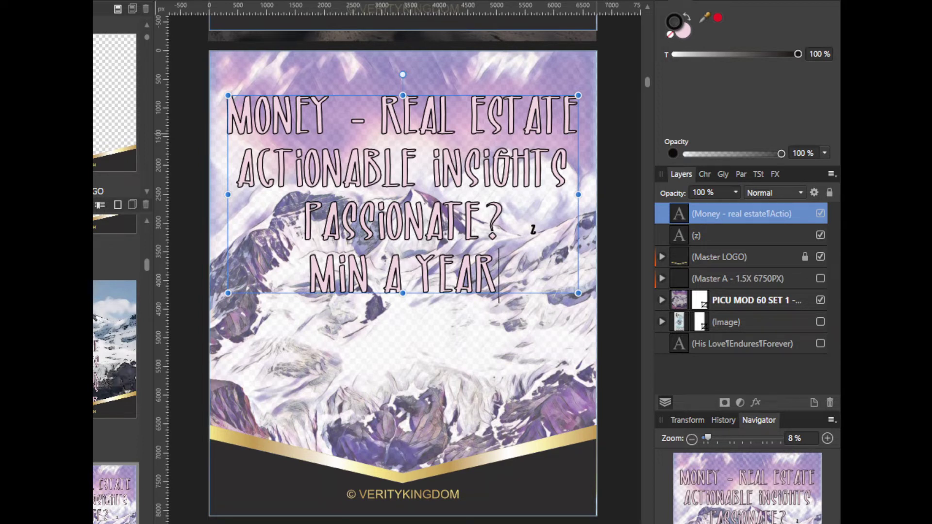
- Switch to the Presentations window, enlarge it and its slide view, and highlight "Shiny Objects" in the EP4 slide title
key(alt+Tab)
drag(95, 253, 578, 195)
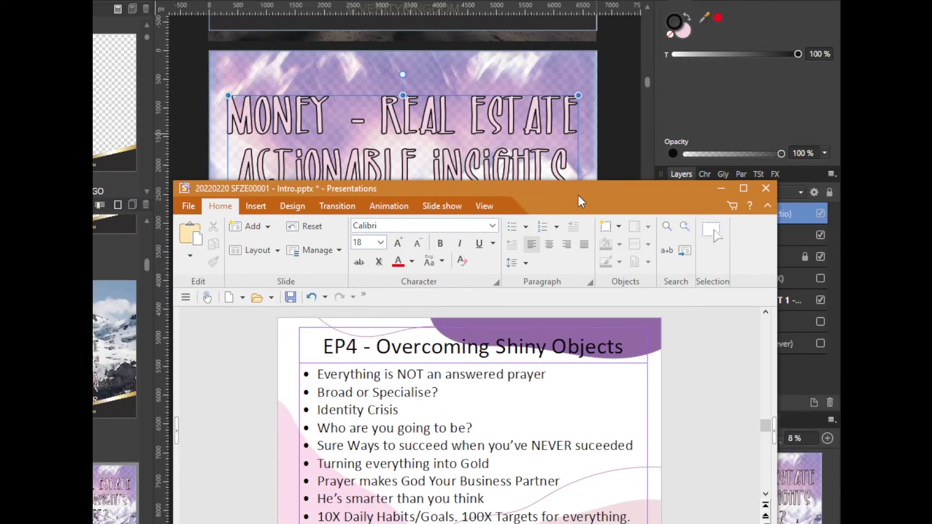
drag(578, 195, 576, 93)
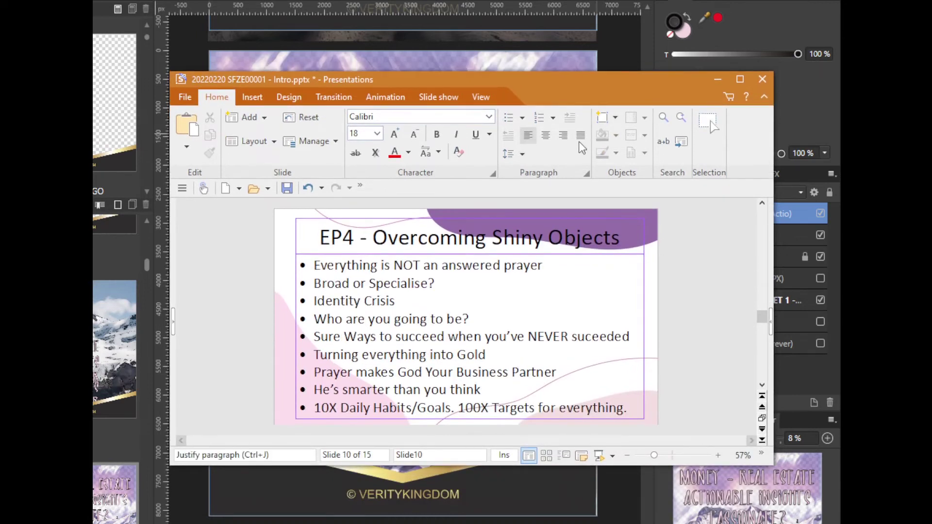
scroll(665, 335, up, 3)
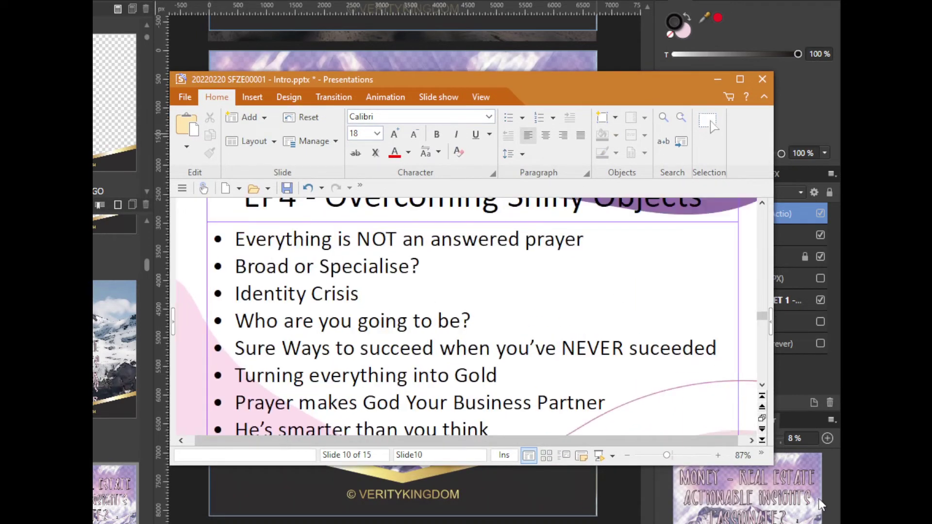
drag(773, 465, 824, 523)
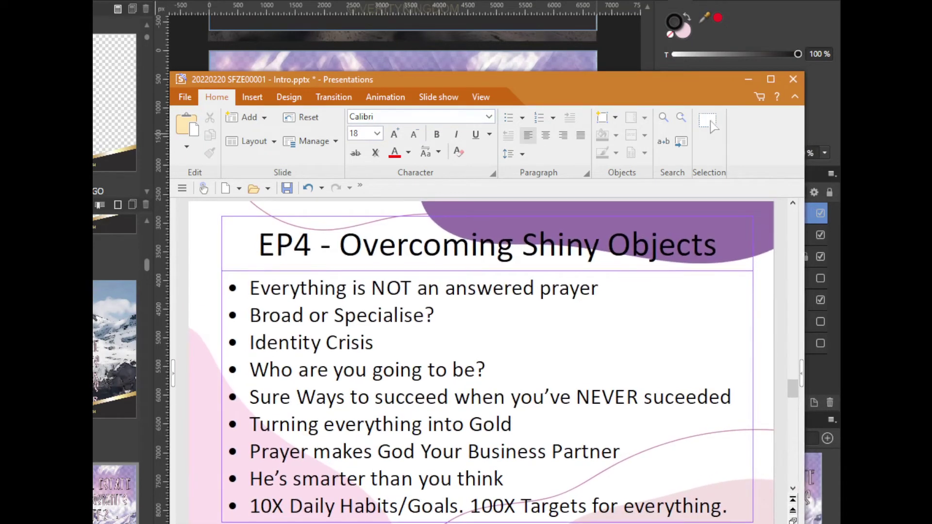
click(548, 251)
drag(523, 251, 735, 251)
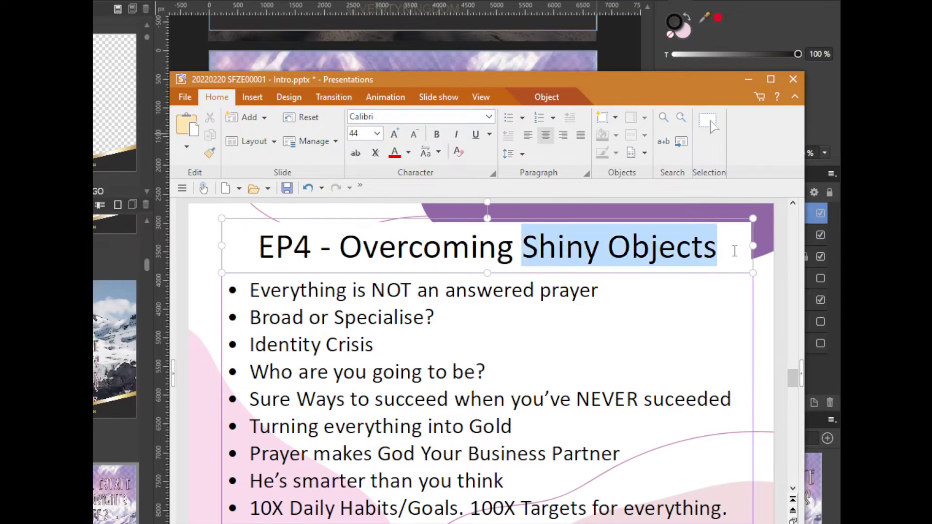
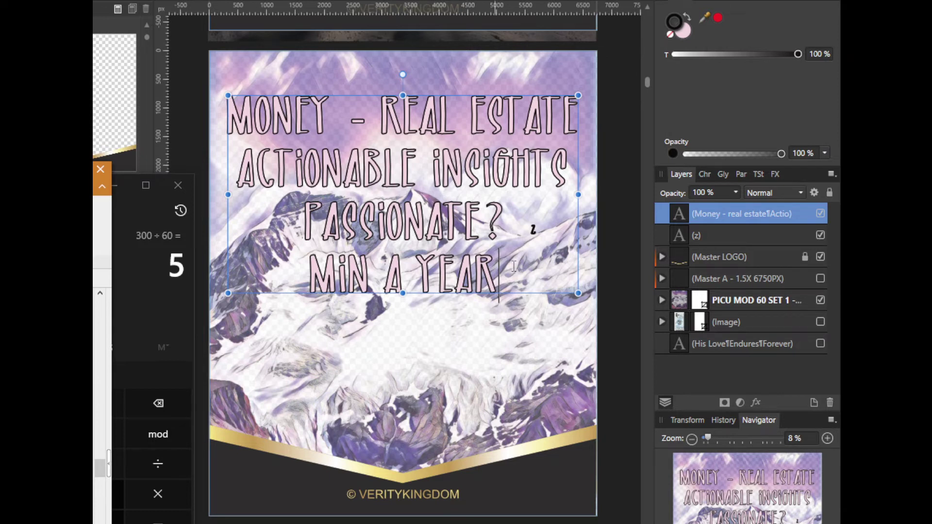
- Extend the last line of the heading text to read "Min a year - 5yrs"
drag(532, 282, 305, 273)
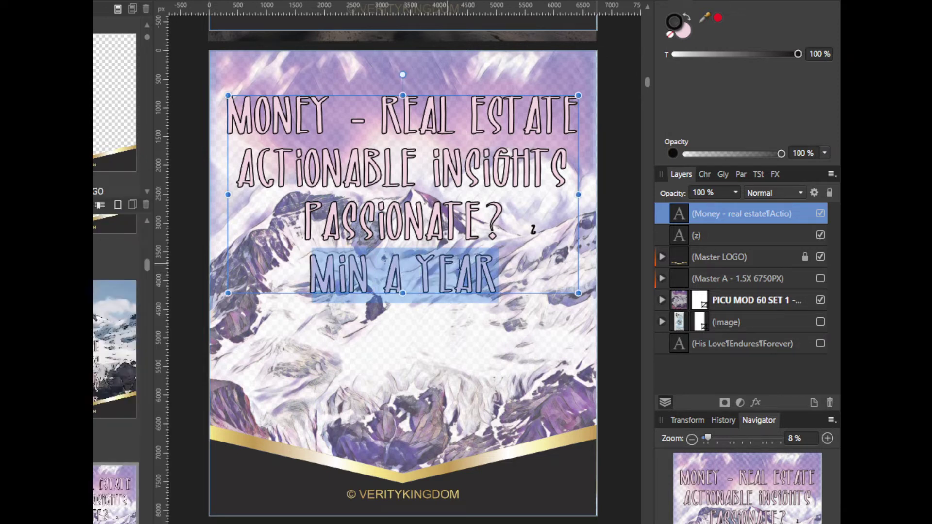
click(438, 270)
click(510, 266)
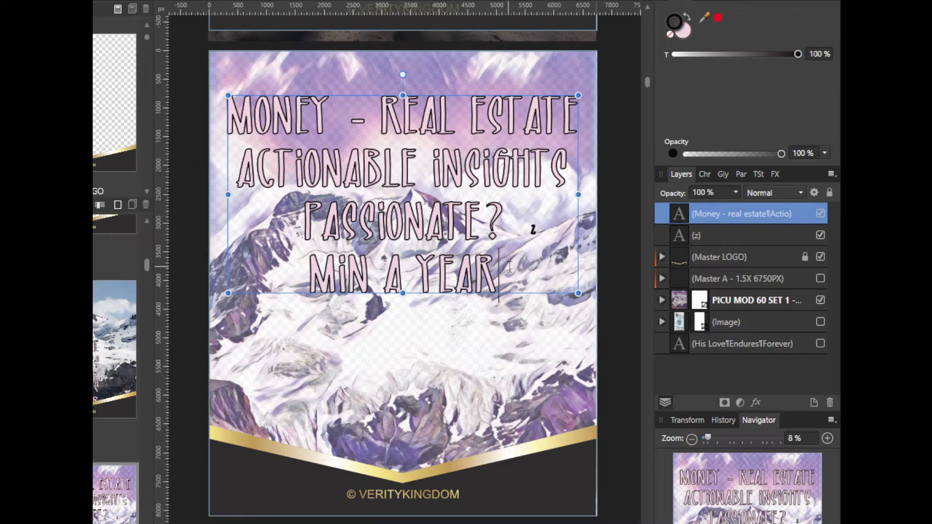
text(- )
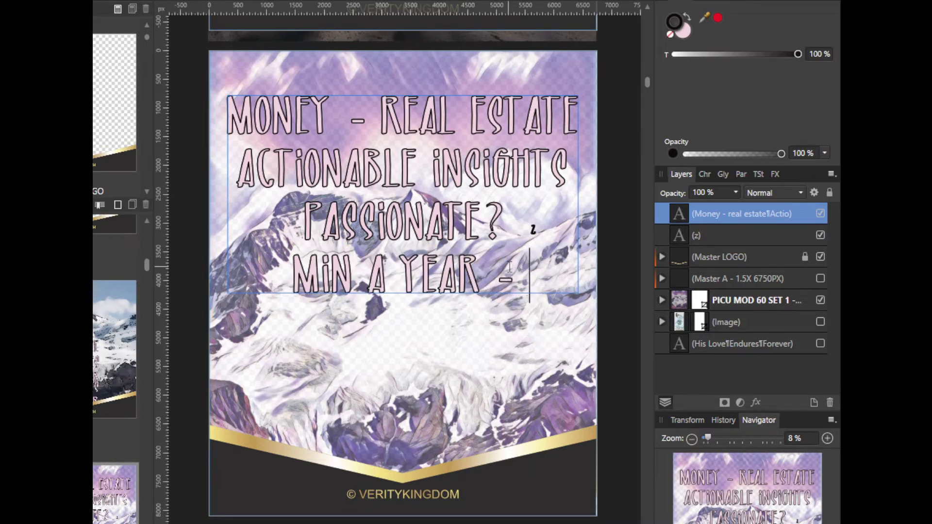
text(5YRS)
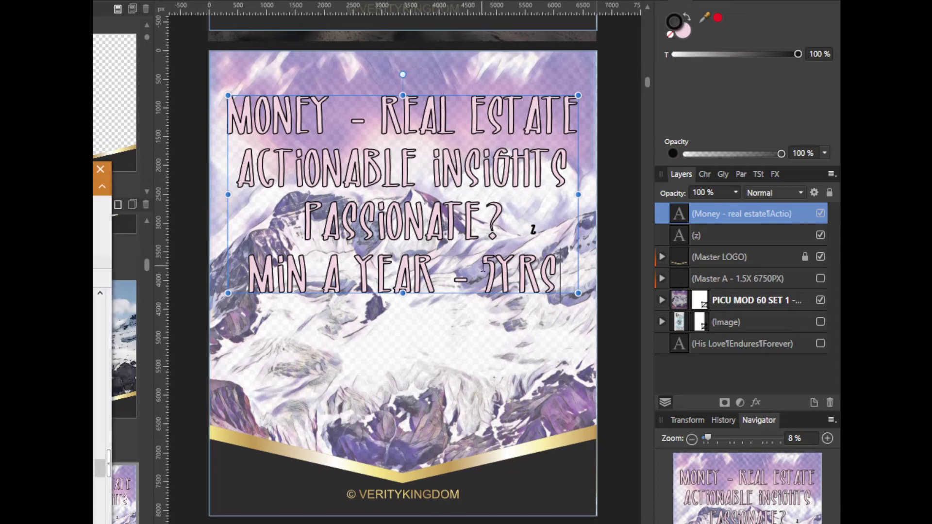
- Highlight "5yrs" in the last line, clear the selection, and leave the text by selecting the mountain picture
drag(485, 272, 574, 270)
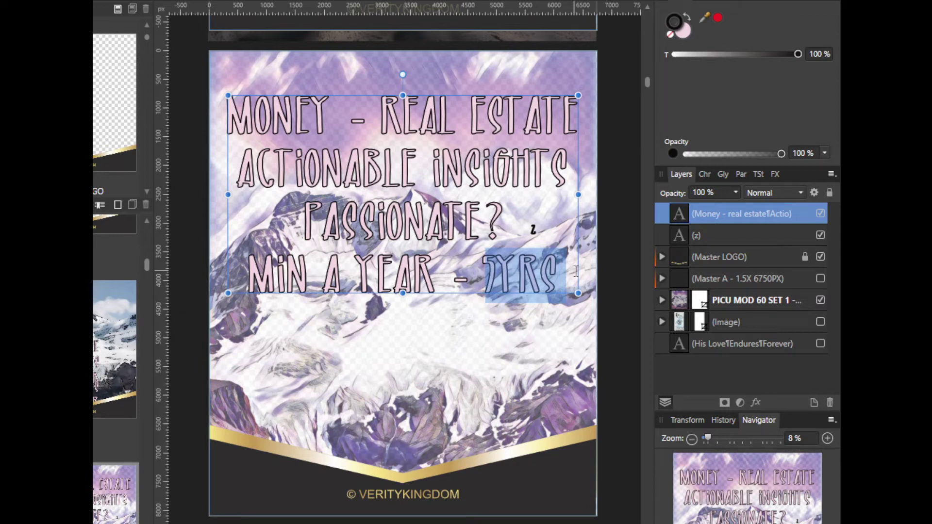
drag(563, 272, 486, 275)
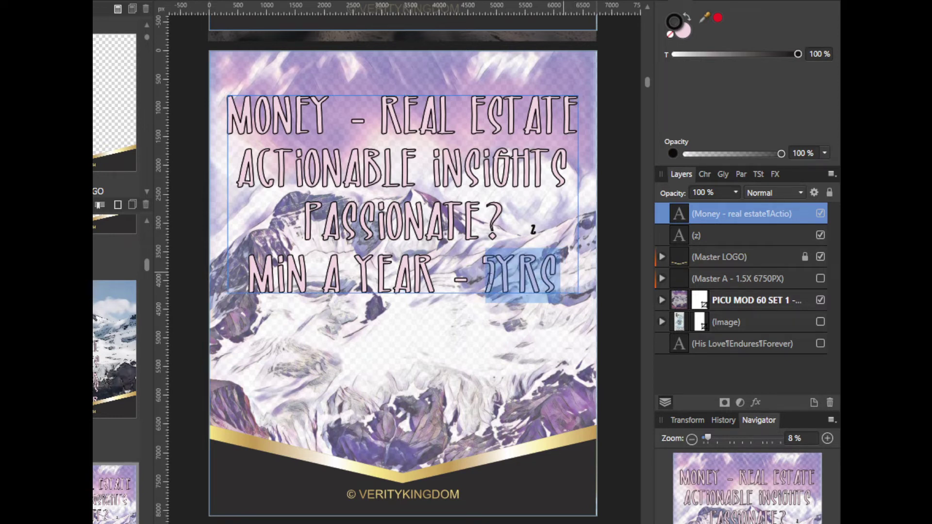
click(487, 275)
double_click(542, 284)
click(559, 284)
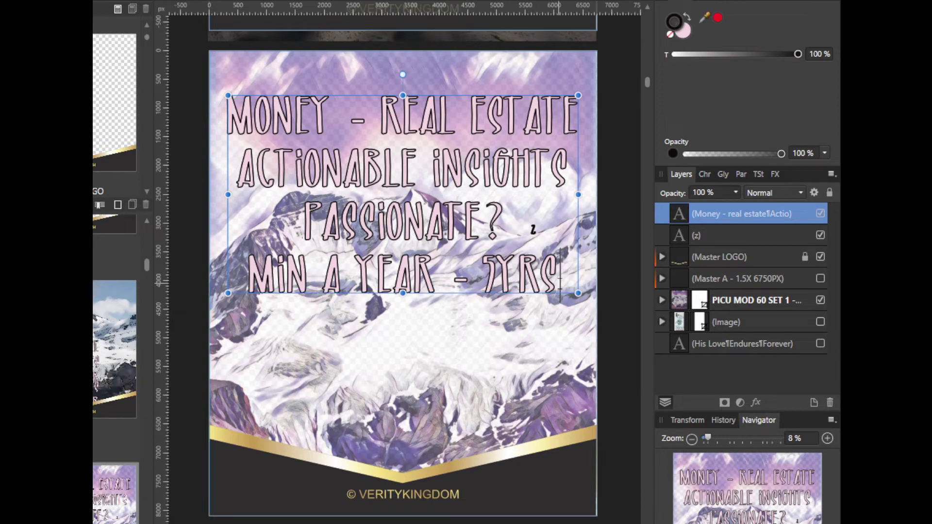
key(Return)
click(425, 321)
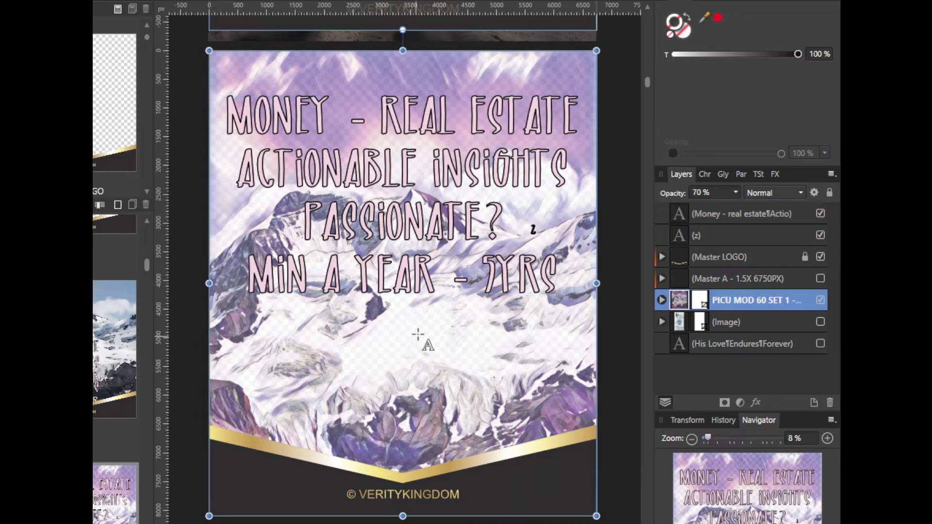
- Add a fifth line reading "How? Steps" below "Min a year - 5yrs" in the art text
click(552, 272)
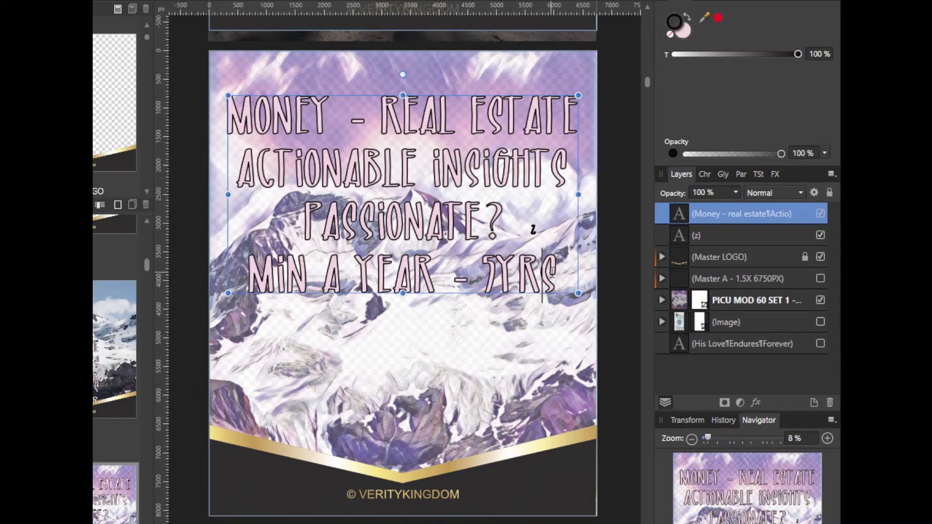
key(End)
key(Return)
text(How ?)
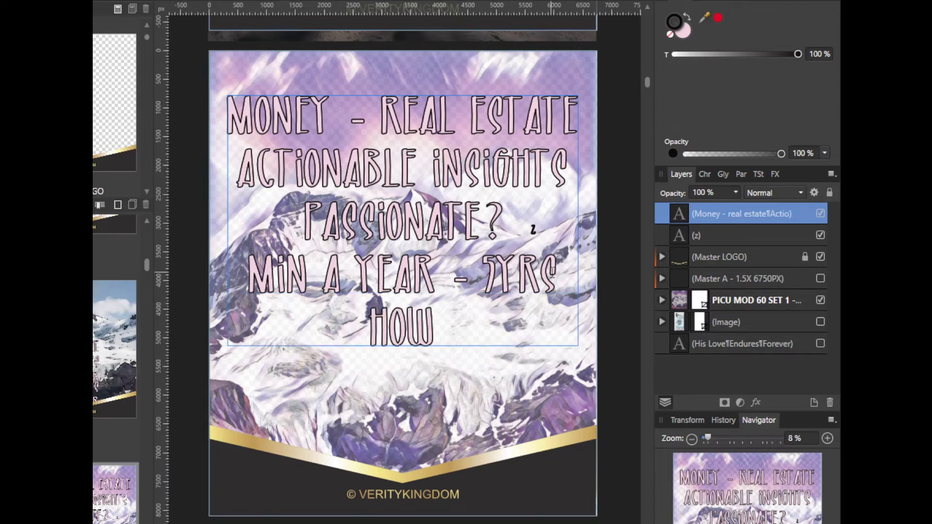
text( Steps)
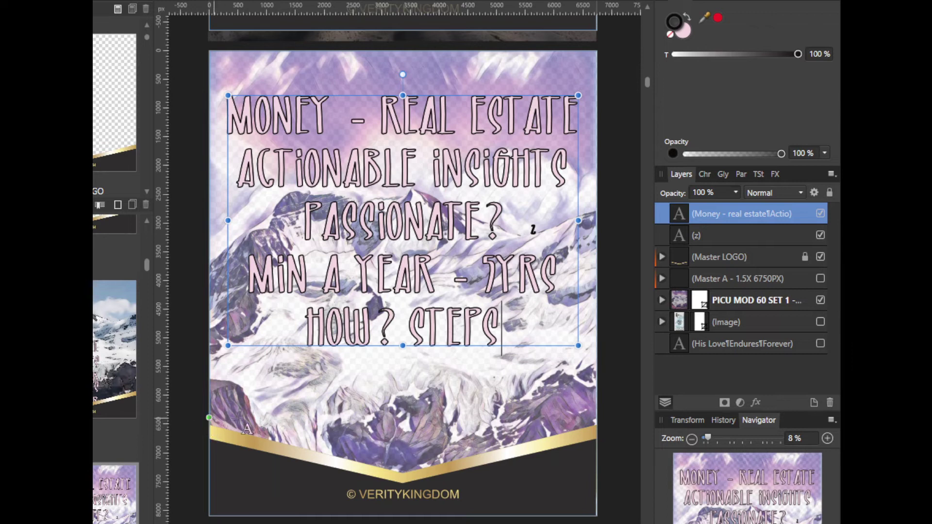
- Return to the purple mountain page and highlight the word "Steps" in the last text line
scroll(441, 417, down, 5)
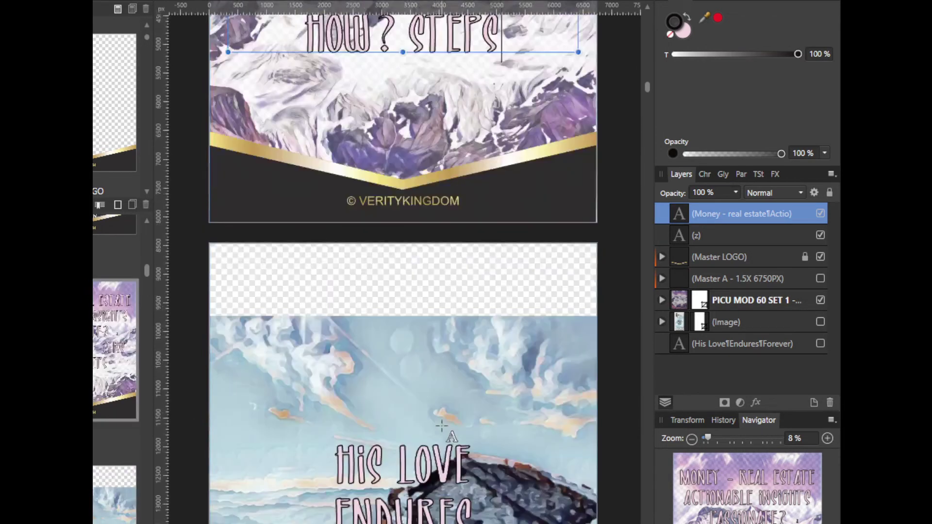
scroll(442, 426, up, 5)
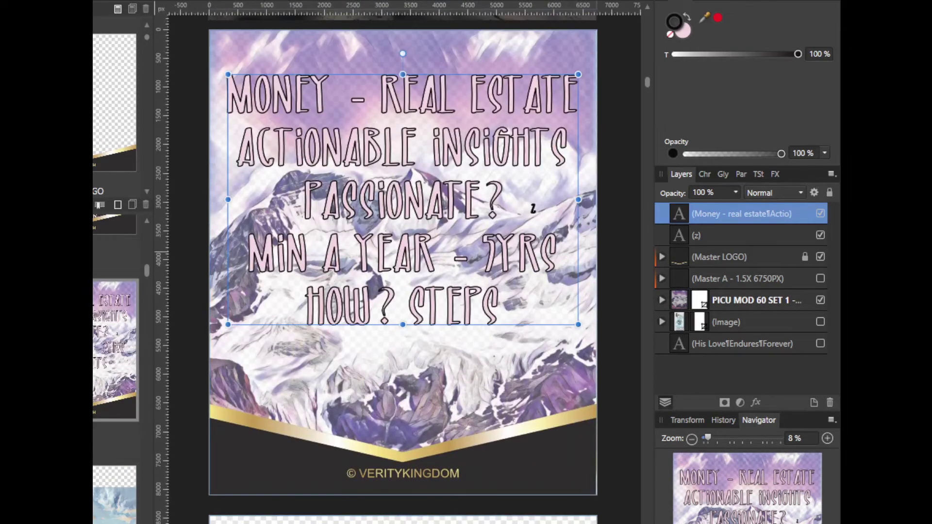
double_click(115, 99)
double_click(116, 340)
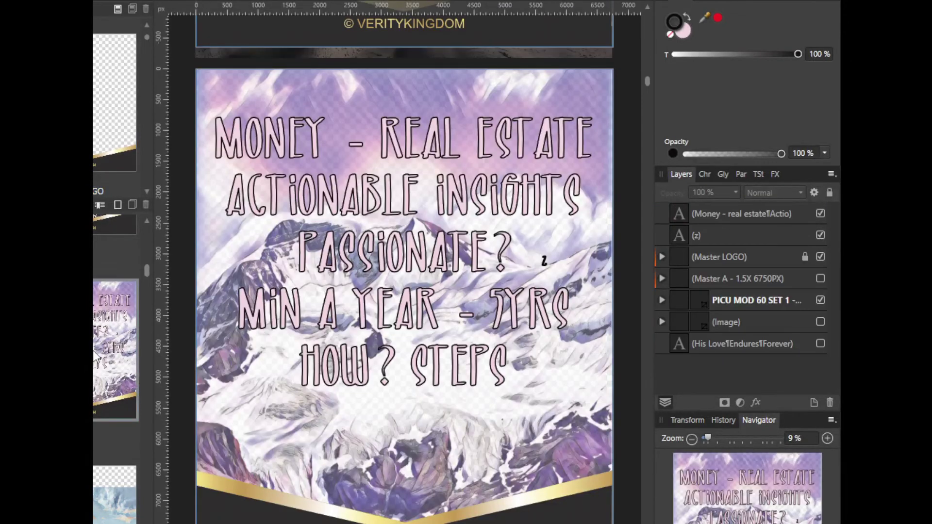
scroll(369, 349, down, 2)
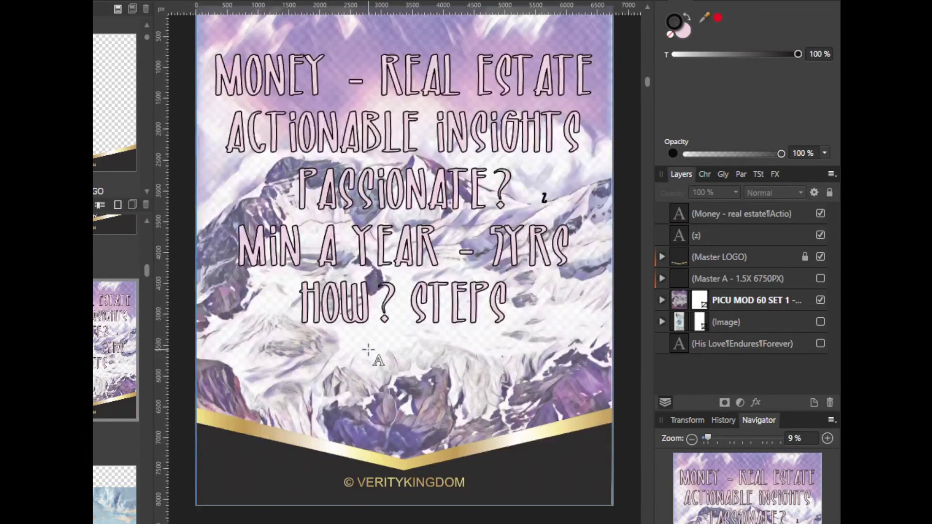
scroll(369, 349, up, 1)
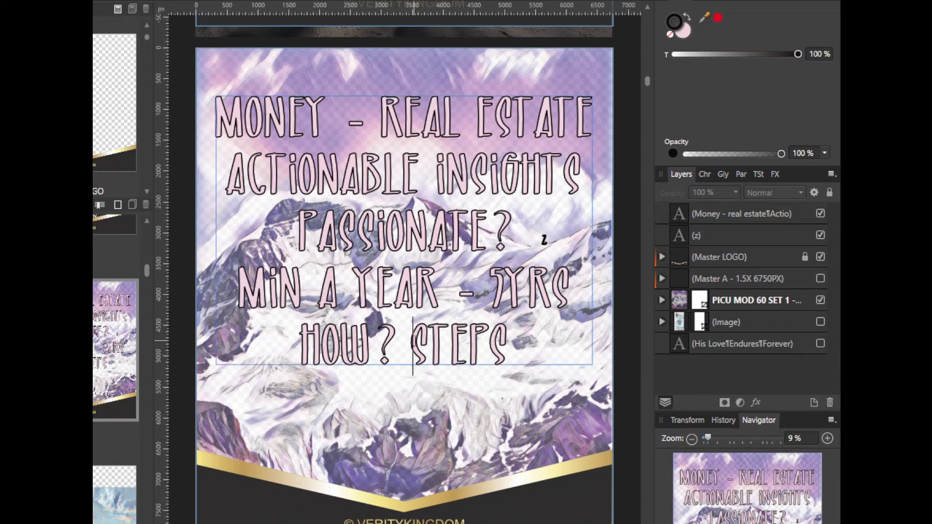
drag(413, 344, 525, 343)
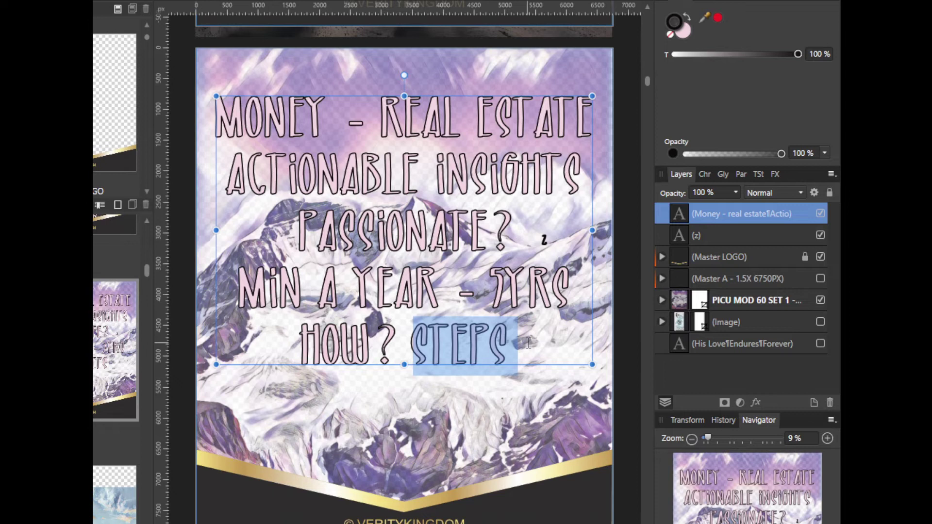
- Delete the four lines above "How? Steps" and add a line reading "Discipleship Active" below it
drag(572, 297, 179, 134)
key(Delete)
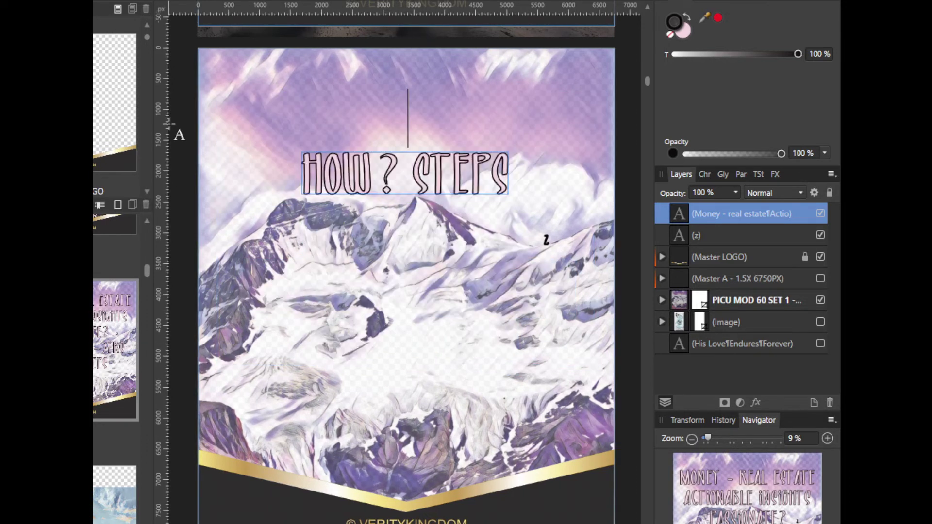
key(Delete)
key(End)
key(Return)
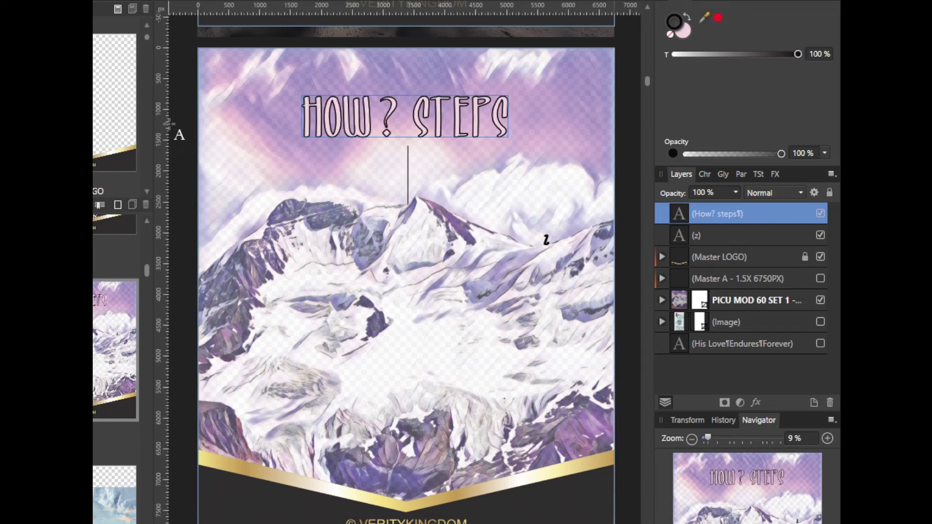
text(discipleship)
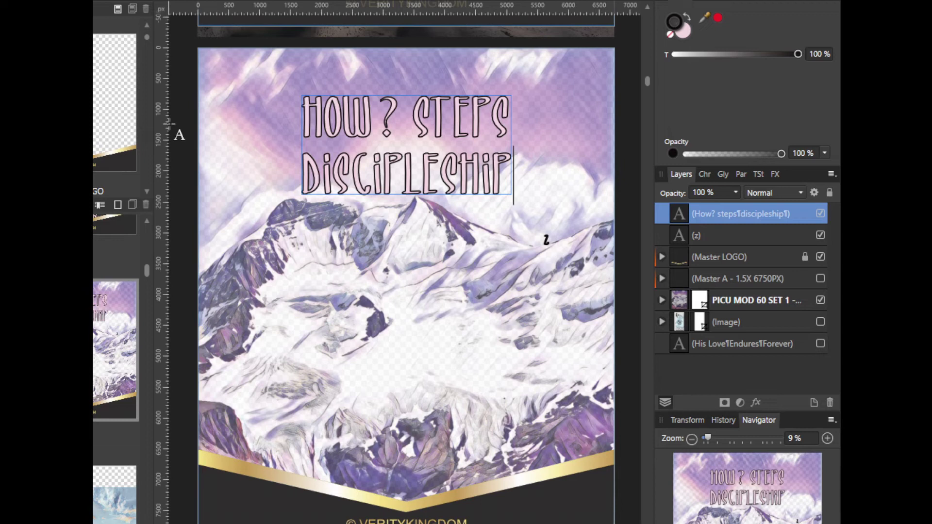
key(Escape)
text(ACTIVE)
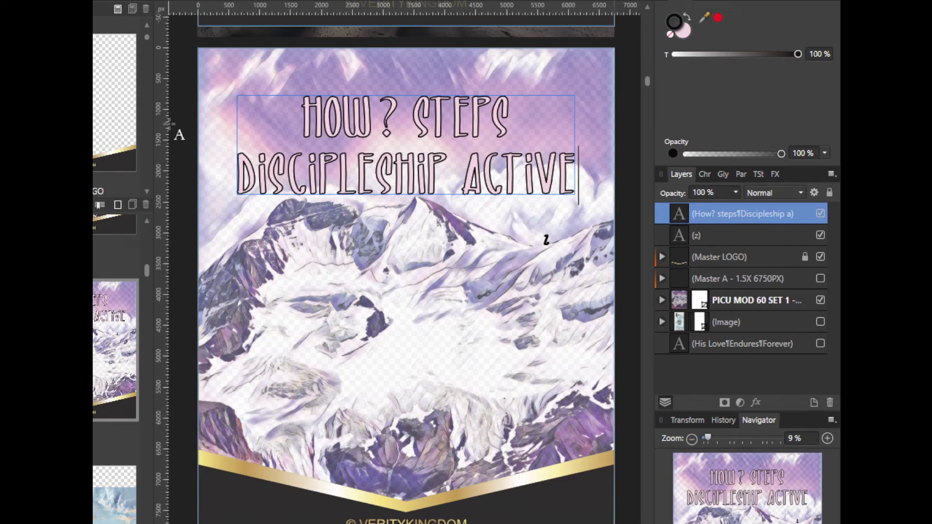
- Add a third line reading "Youtubers Hustle" to the art text
key(Return)
text(Youtubers)
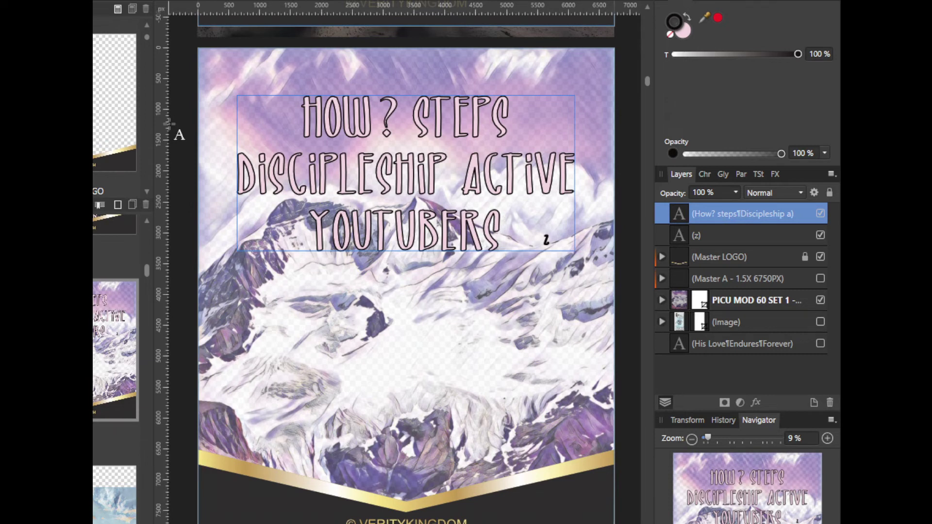
text(hustlin)
key(BackSpace)
key(BackSpace)
text(e)
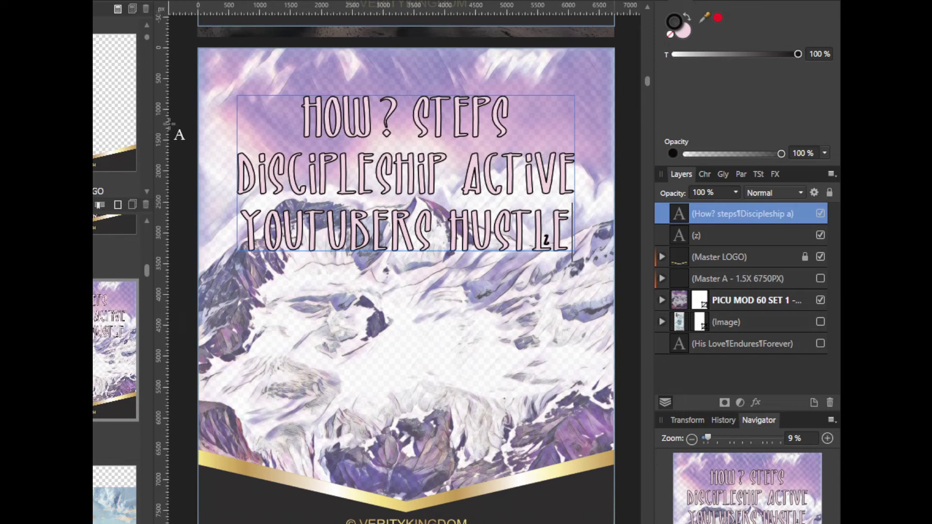
- Add two more lines reading "Sure ways to succeed" and "Push"
key(Return)
text(sure ways)
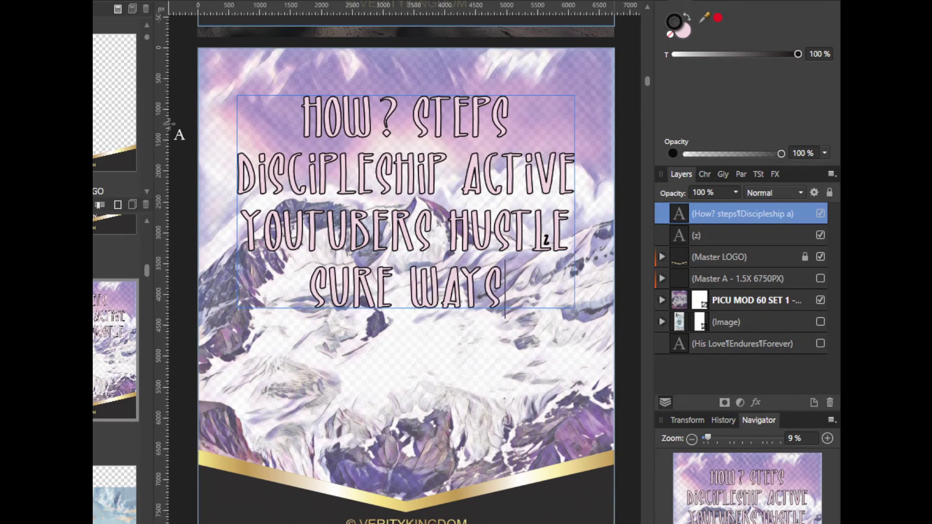
text( to succeed)
key(Return)
text(push )
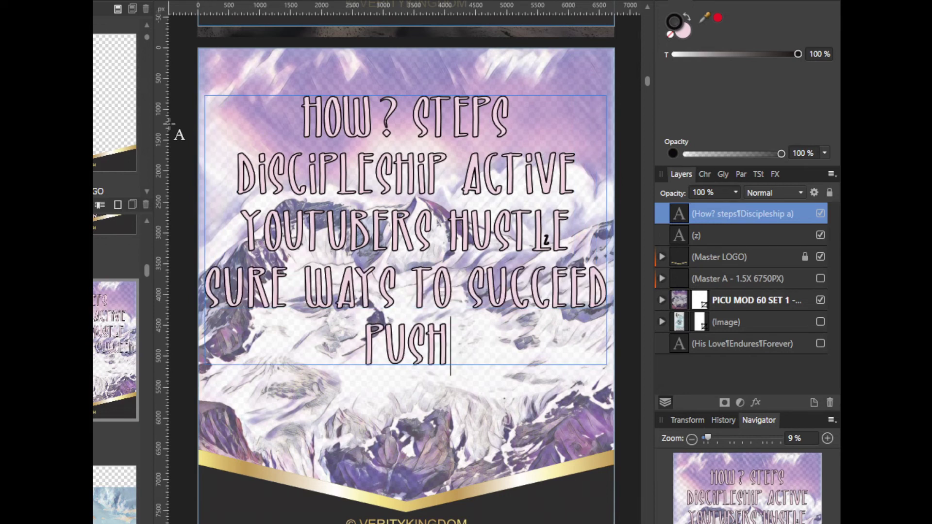
- Extend the "Push" line with " - Bethany Frankel" and break the name onto its own line after the dash
text( - Bethany Fr)
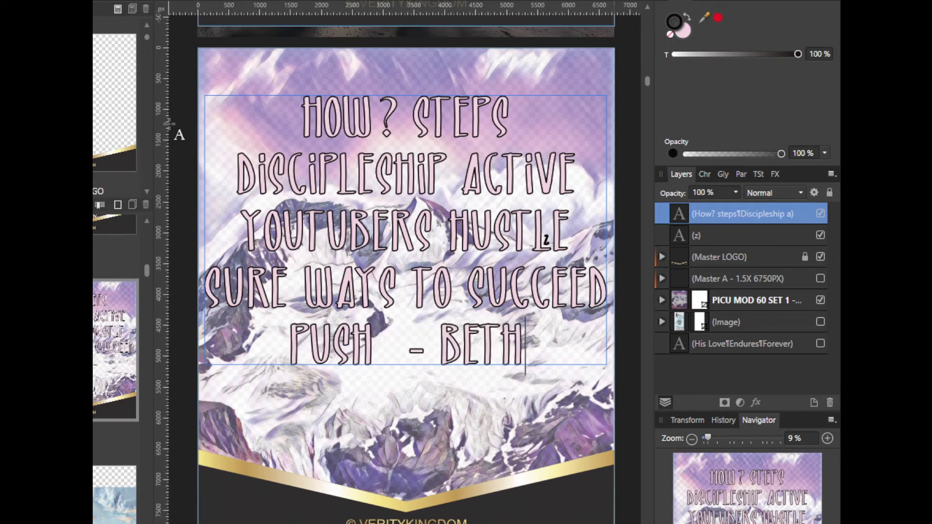
text(ankle)
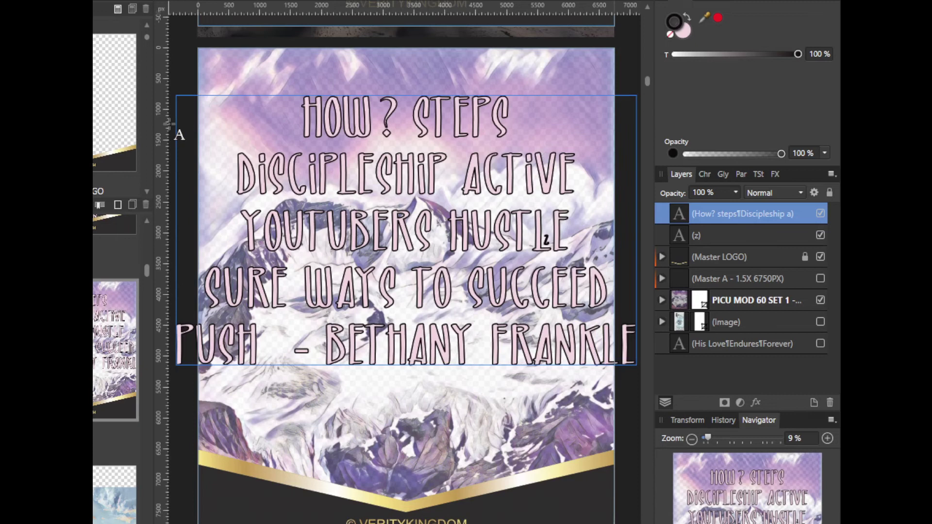
key(BackSpace)
key(BackSpace)
key(BackSpace)
text(kel)
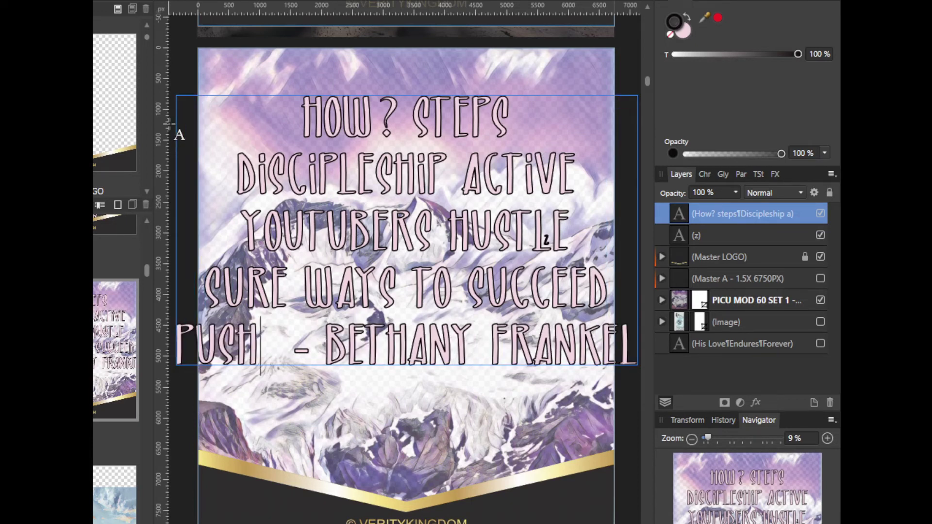
click(327, 349)
key(Return)
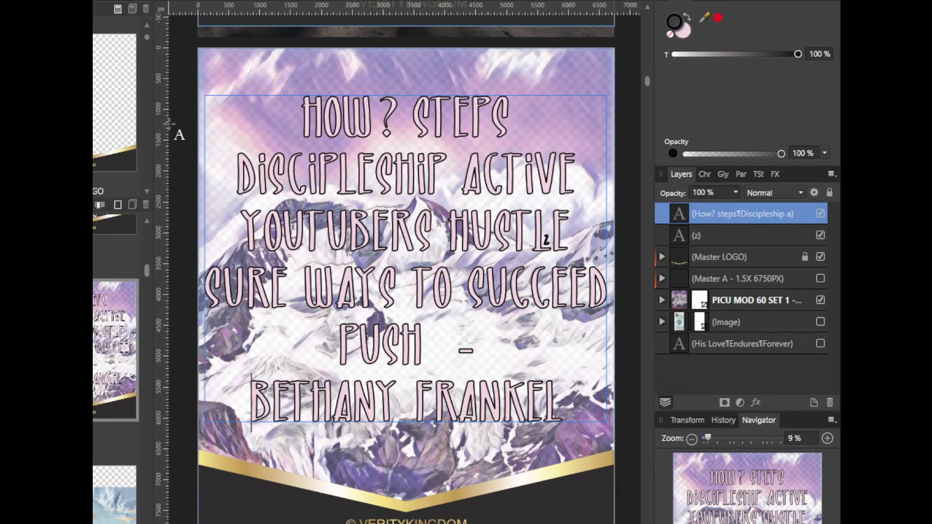
- Replace the entire art text with "Turn everything into gold", breaking the line before "into"
key(ctrl+a)
text(Turn )
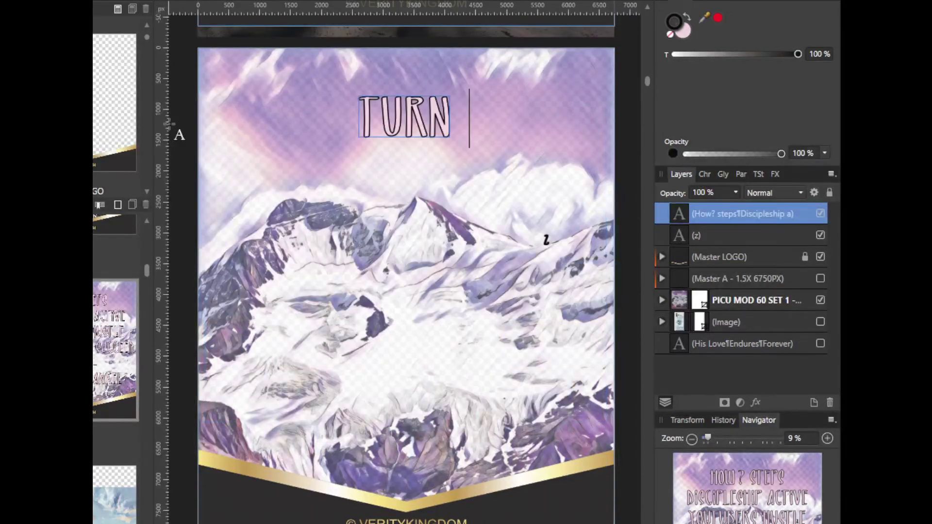
text(everything into gold)
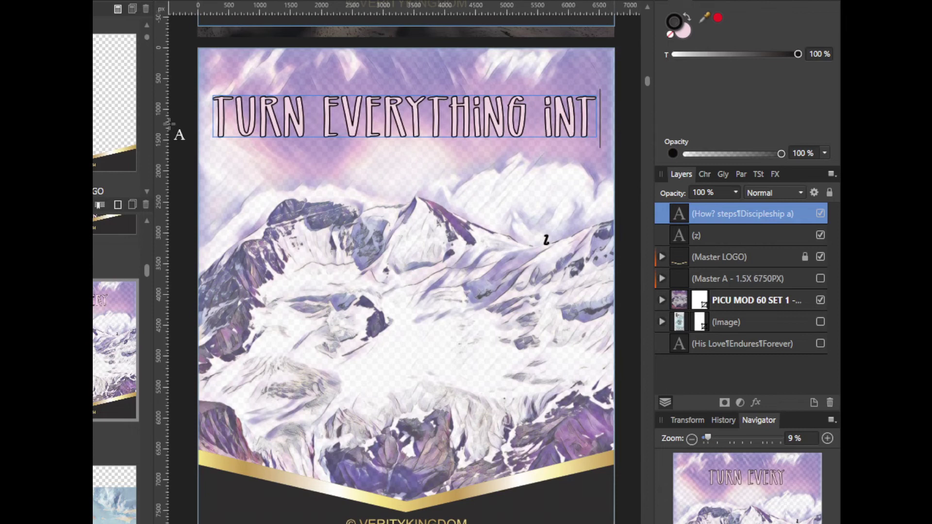
key(ctrl+Left)
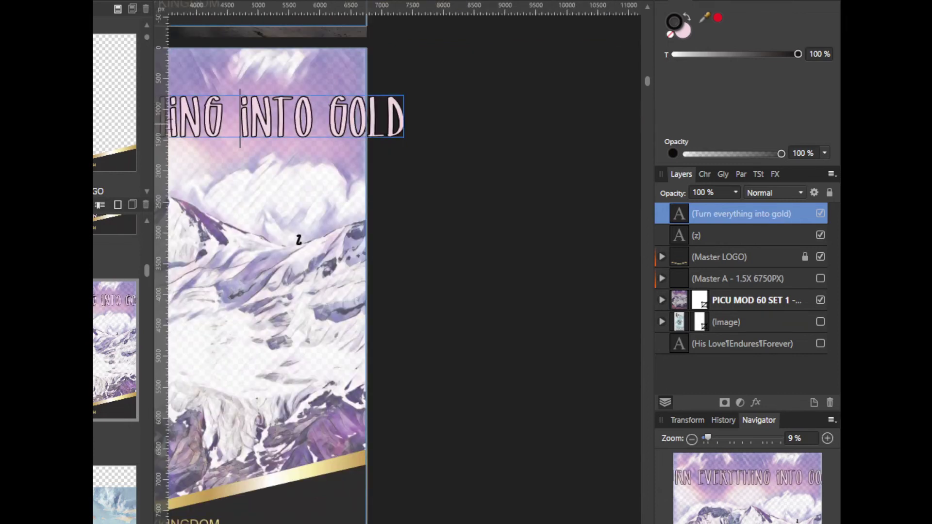
key(Return)
key(End)
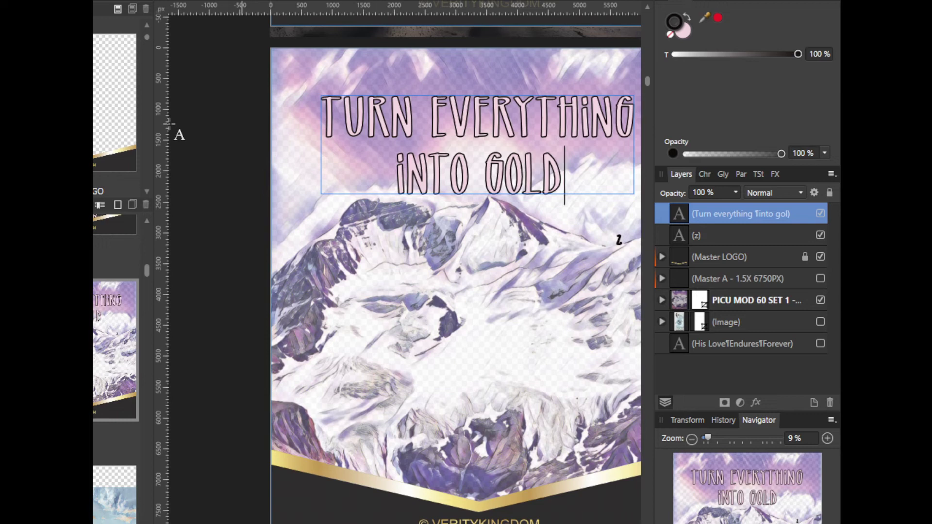
- Add the lines "Work hard", "Consistent" and "Everyday ." below "into gold"
key(Return)
text(WORK HARD)
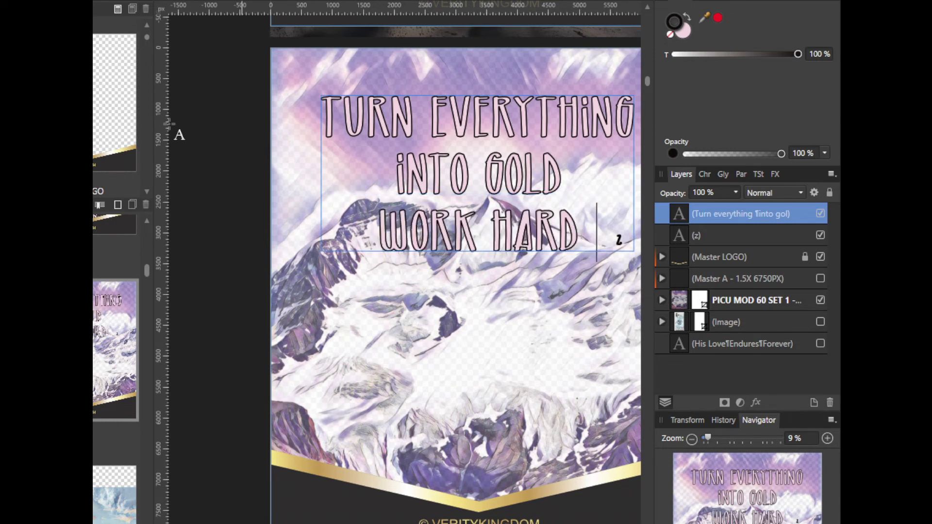
key(BackSpace)
key(Return)
text(CONSISTENT)
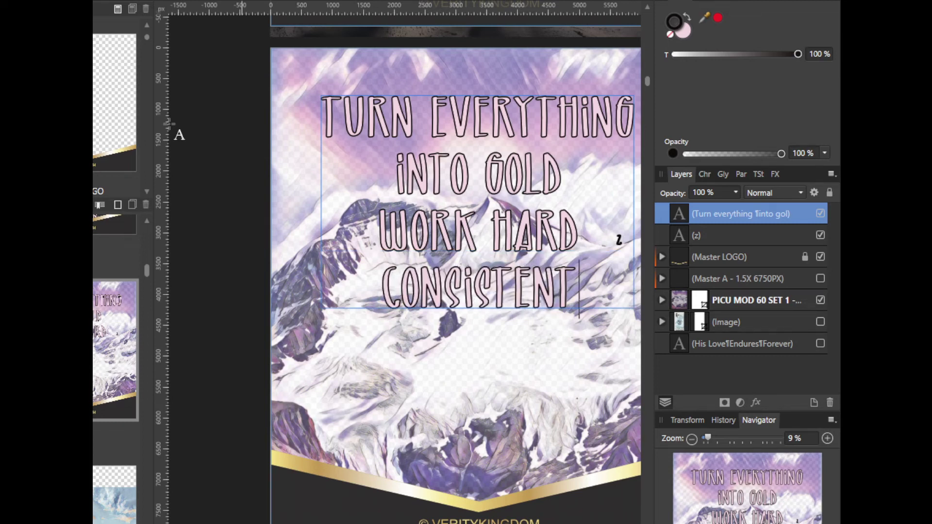
key(Return)
text(EVERYDAY)
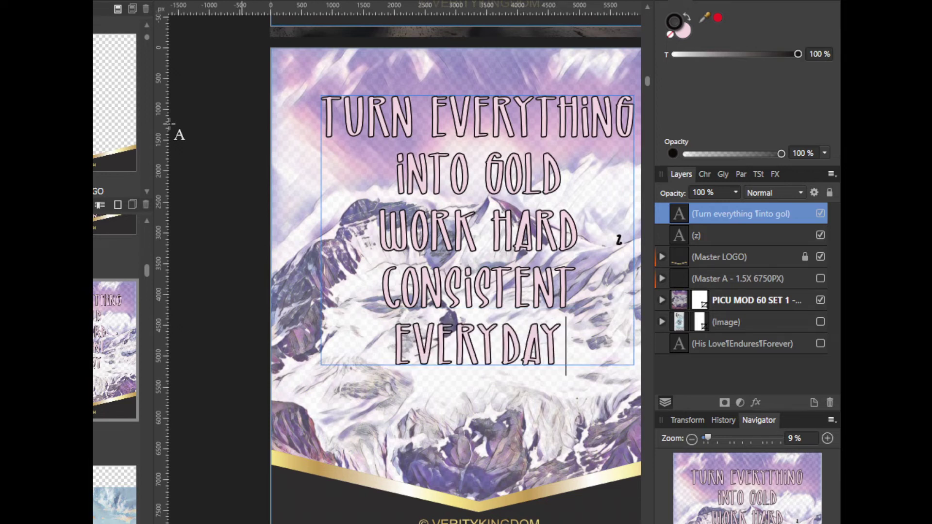
text( .)
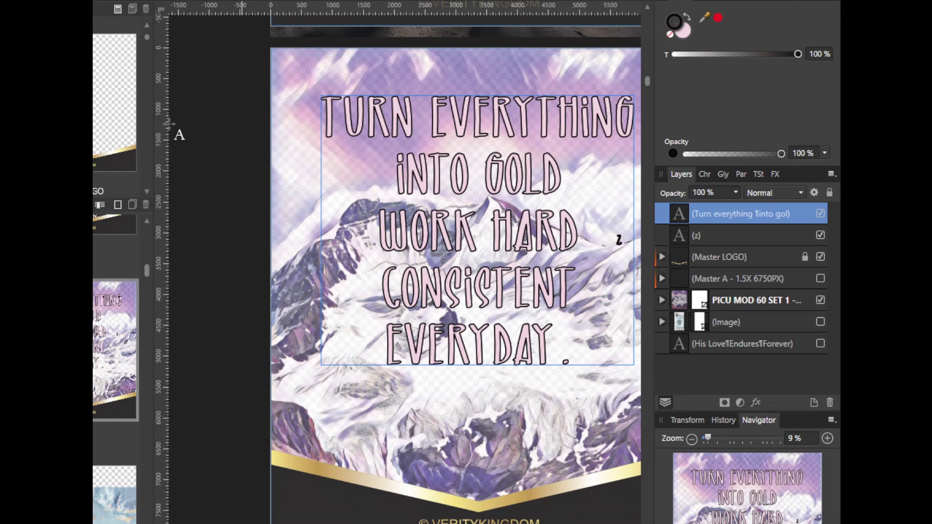
key(Escape)
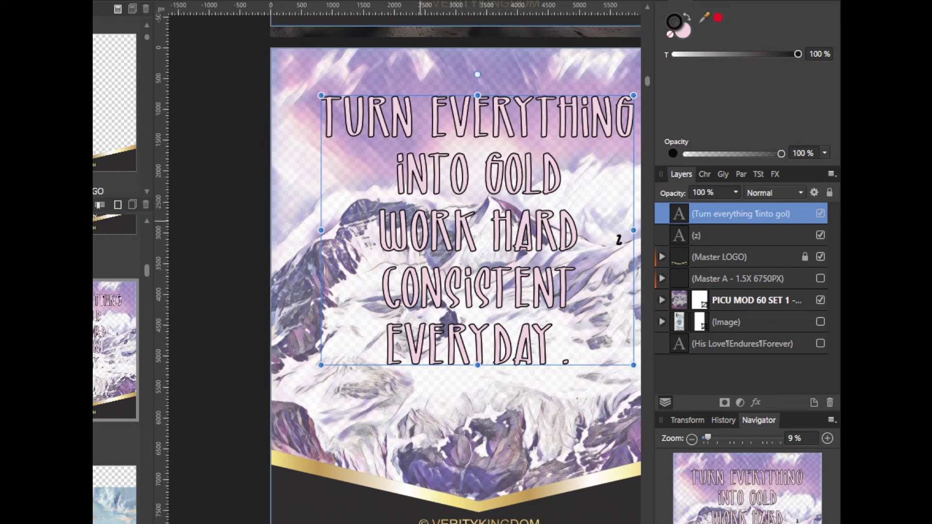
- Replace the entire art text on the mountain page with "Prayer" and start a new line below it
scroll(384, 234, down, 1)
scroll(384, 234, down, 3)
scroll(360, 234, up, 6)
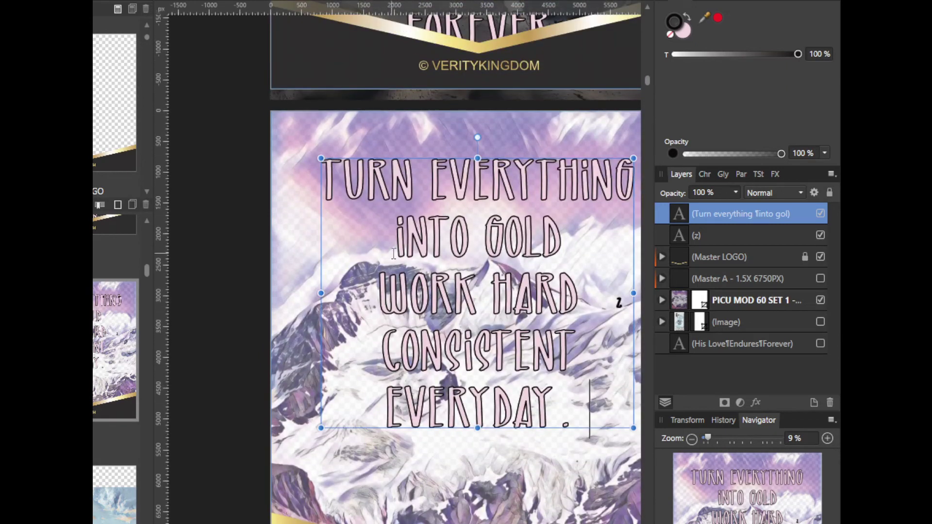
scroll(359, 233, right, 3)
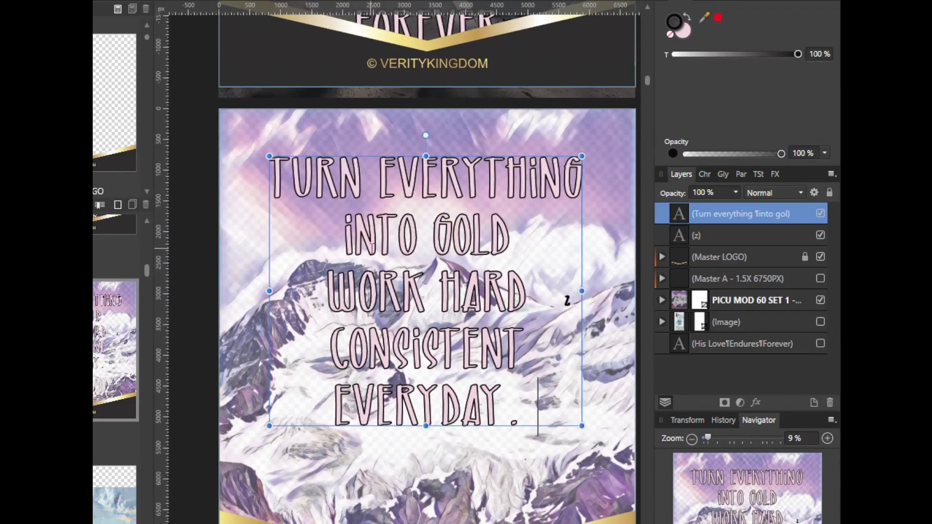
scroll(359, 250, up, 4)
scroll(383, 247, down, 5)
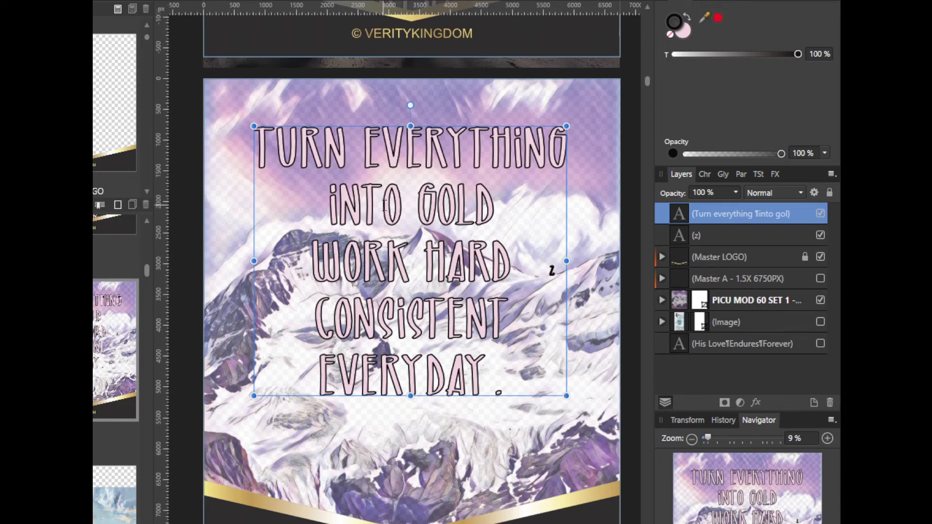
key(ctrl+a)
text(PRAYER)
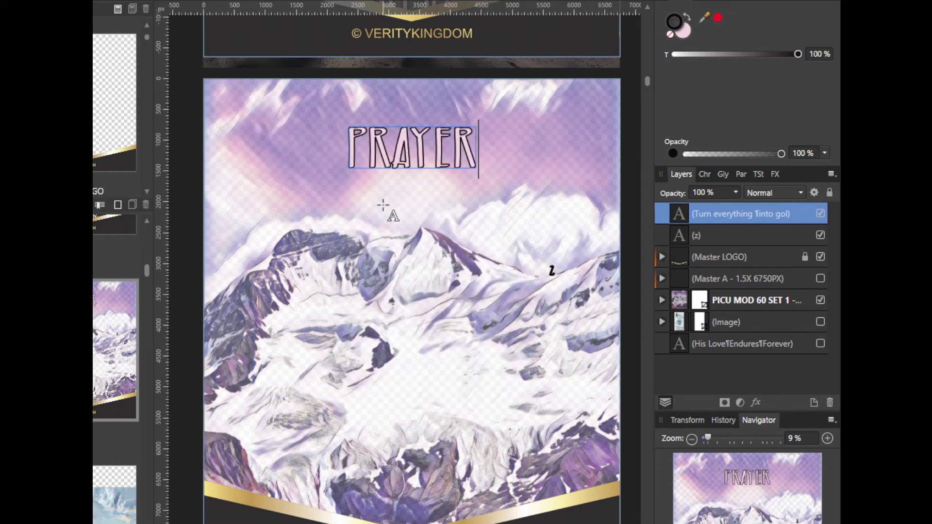
key(Return)
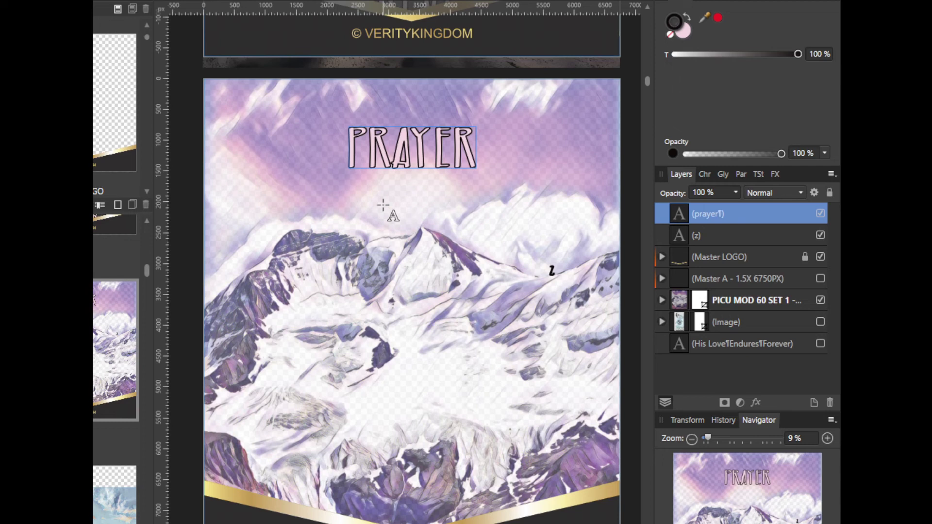
- Enter "God be my business partner" on the line below "Prayer" in the art text
text(God)
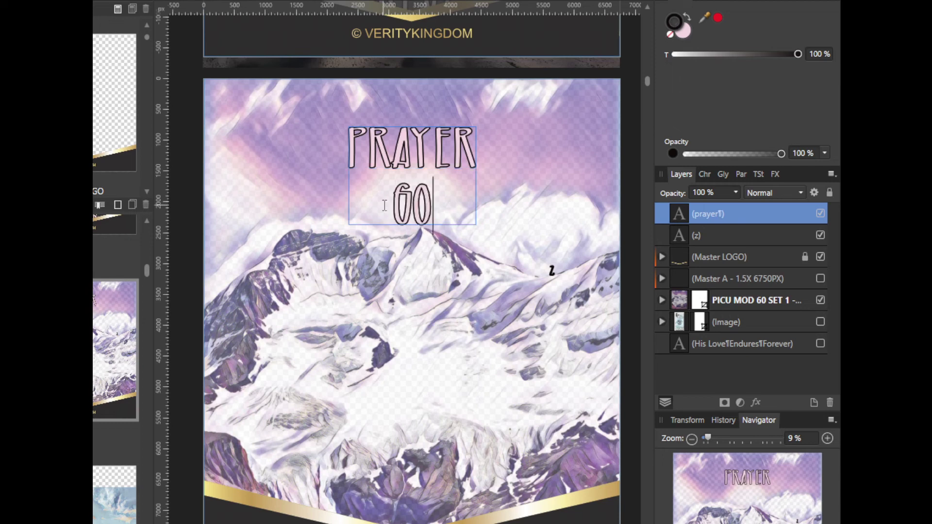
text( be my busine)
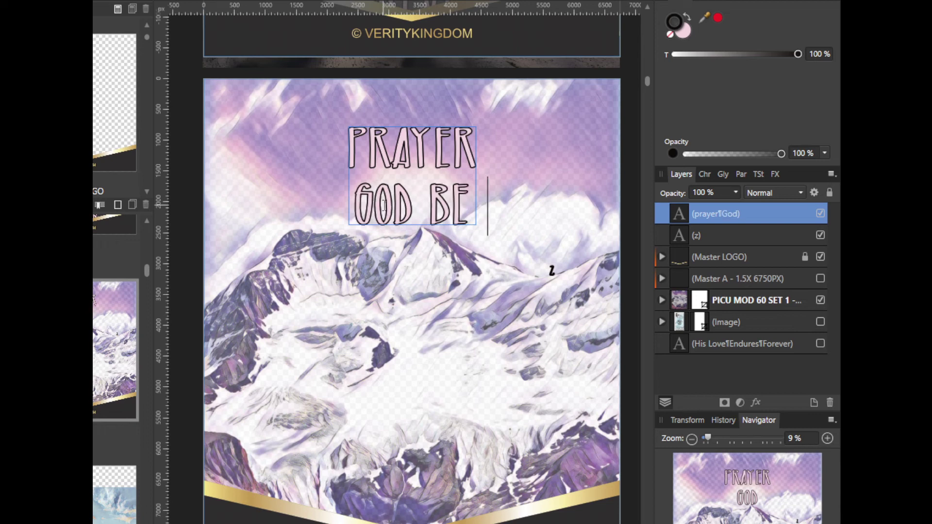
text(ss partne)
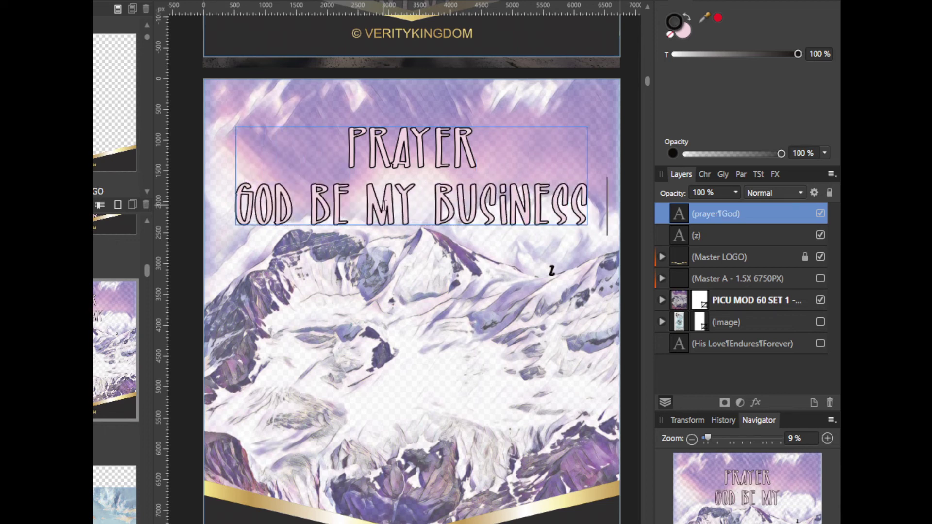
text(r)
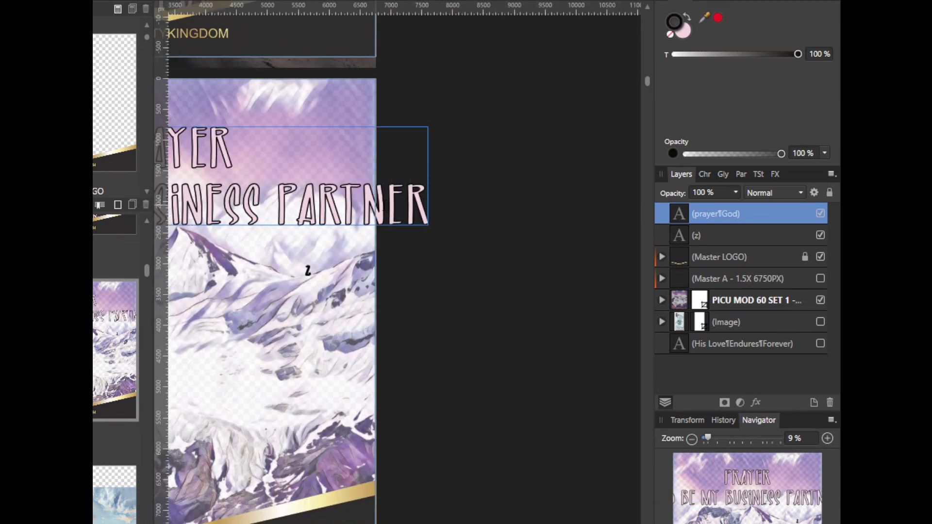
- Break the sentence before "business" and insert "please" before "be" so the line reads "God please be my"
key(ctrl+Left)
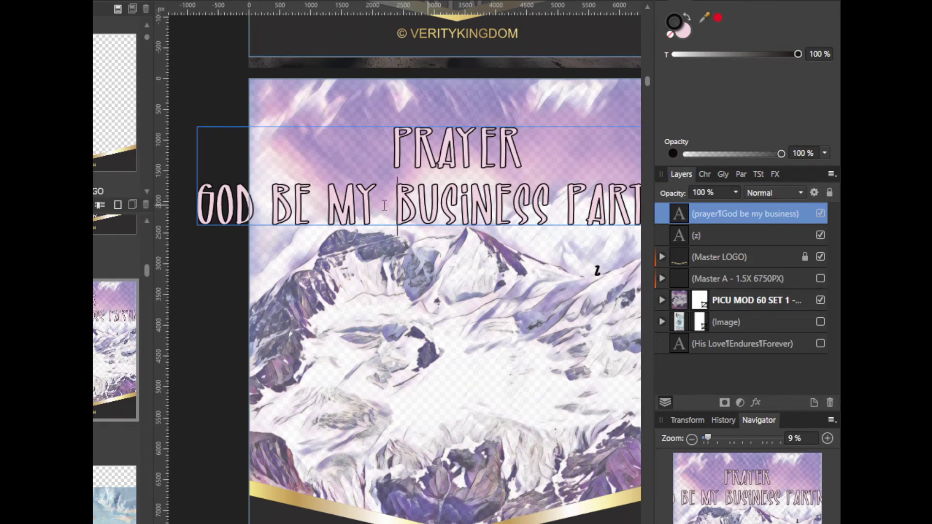
key(Return)
key(End)
key(Up)
key(ctrl+Left)
key(ctrl+Left)
text(please)
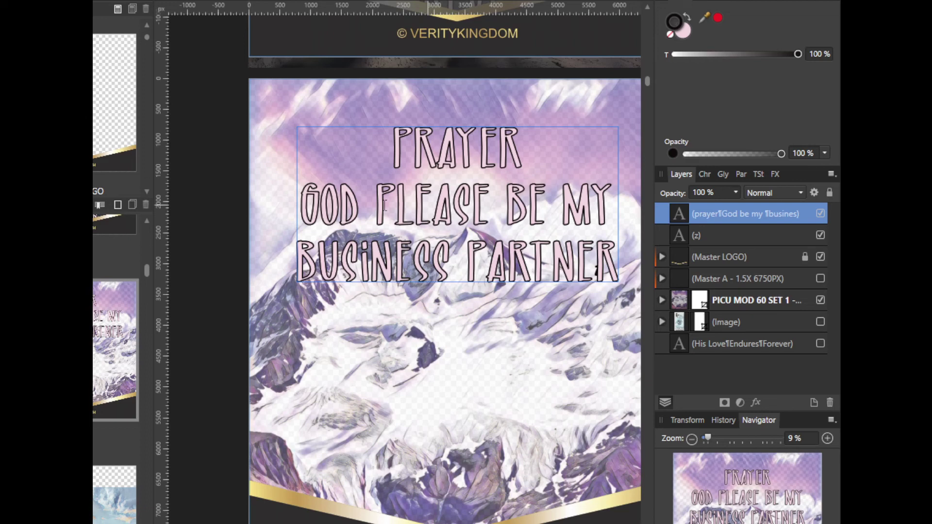
key(Escape)
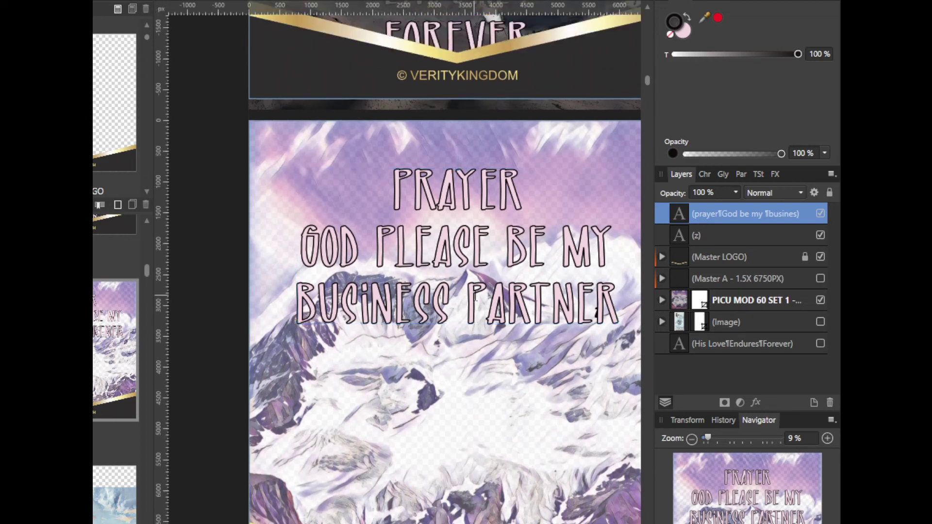
scroll(481, 320, down, 1)
scroll(456, 330, right, 2)
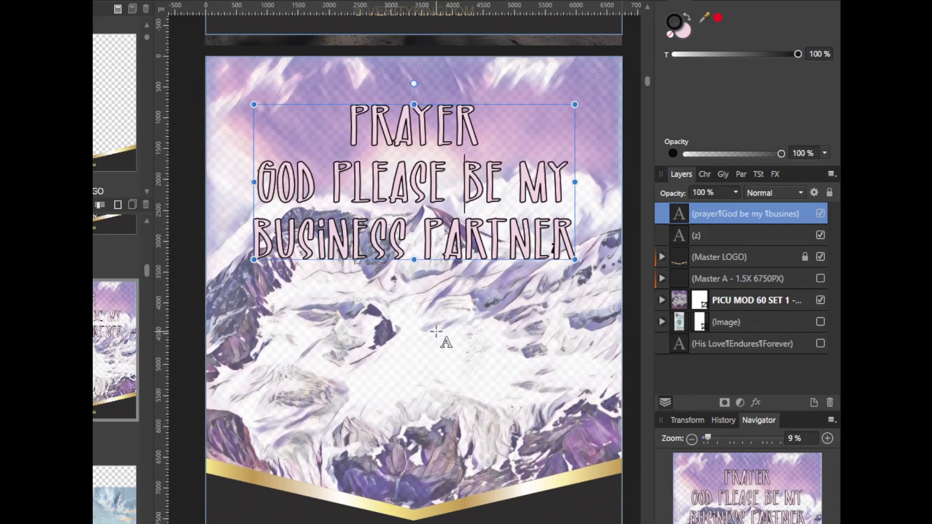
drag(297, 240, 253, 238)
click(440, 233)
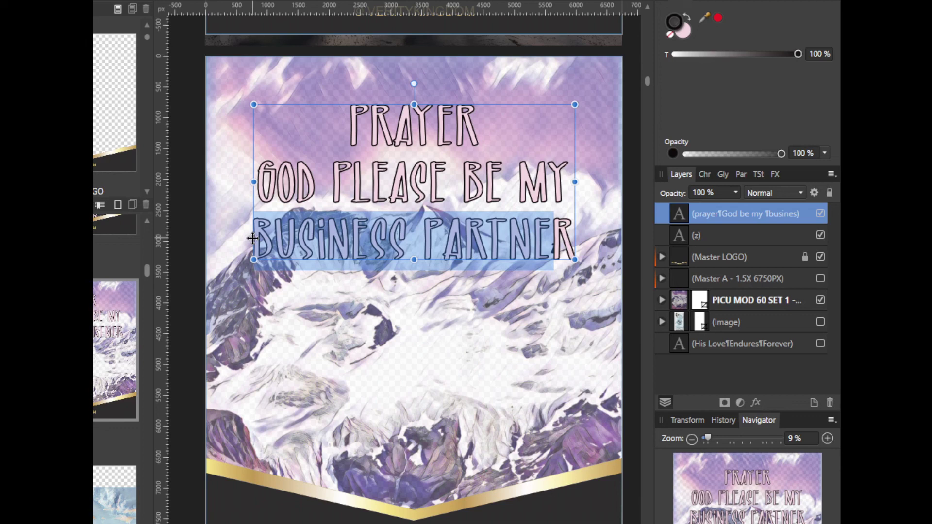
click(292, 237)
drag(255, 238, 578, 243)
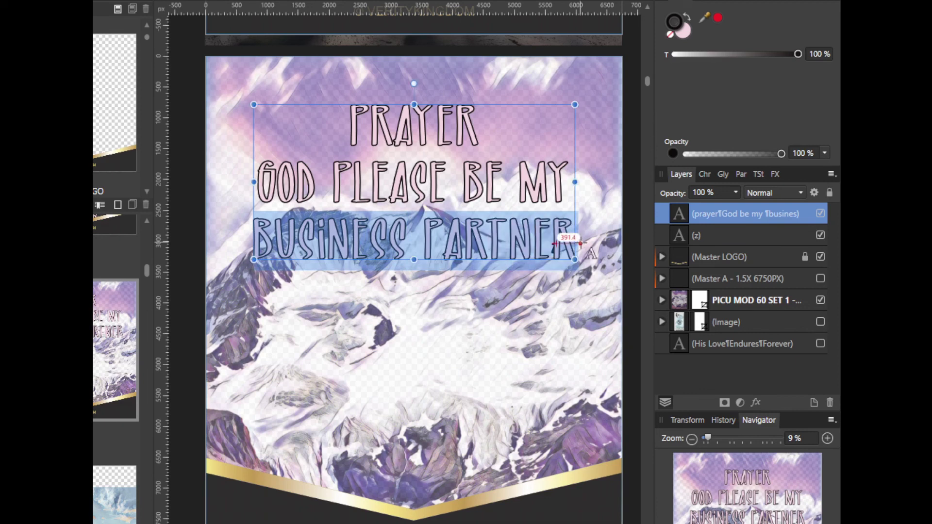
key(Escape)
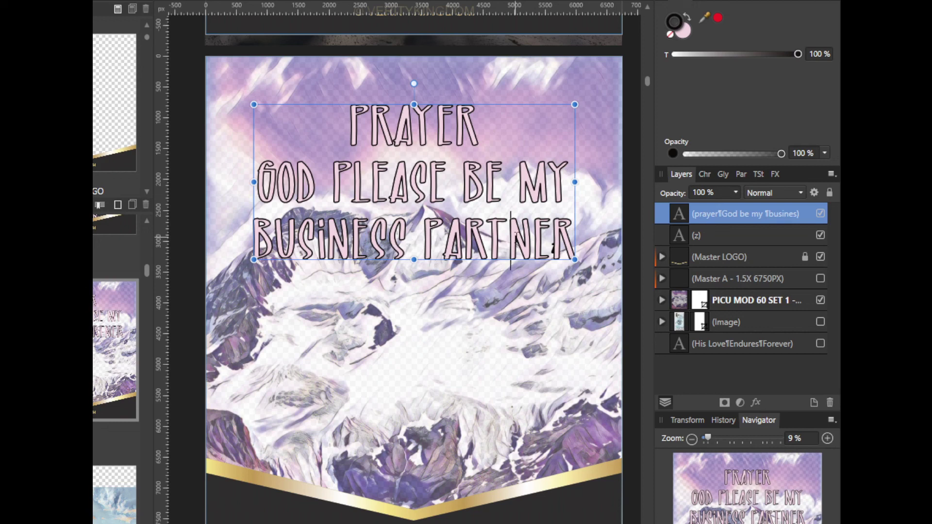
key(Escape)
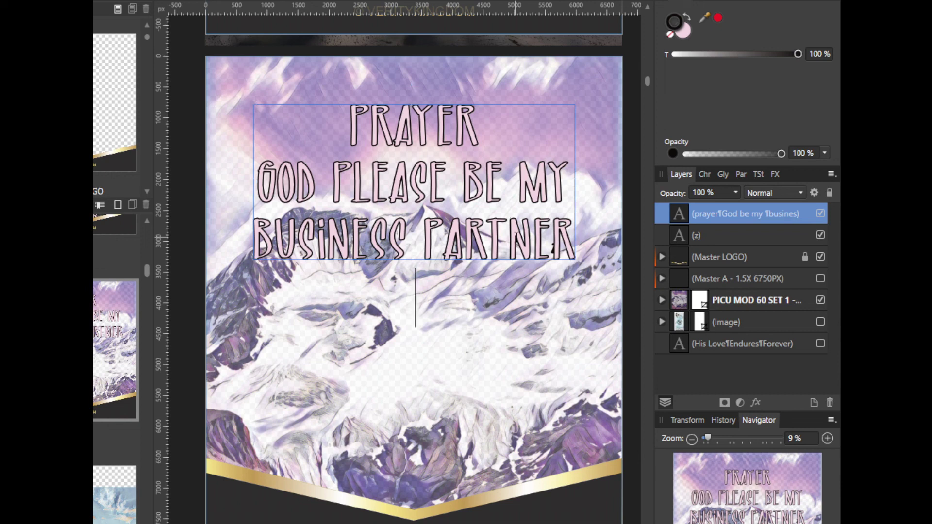
- Add the line "10X. 10X YOUR 10X" below "business partner"
key(Return)
text(10)
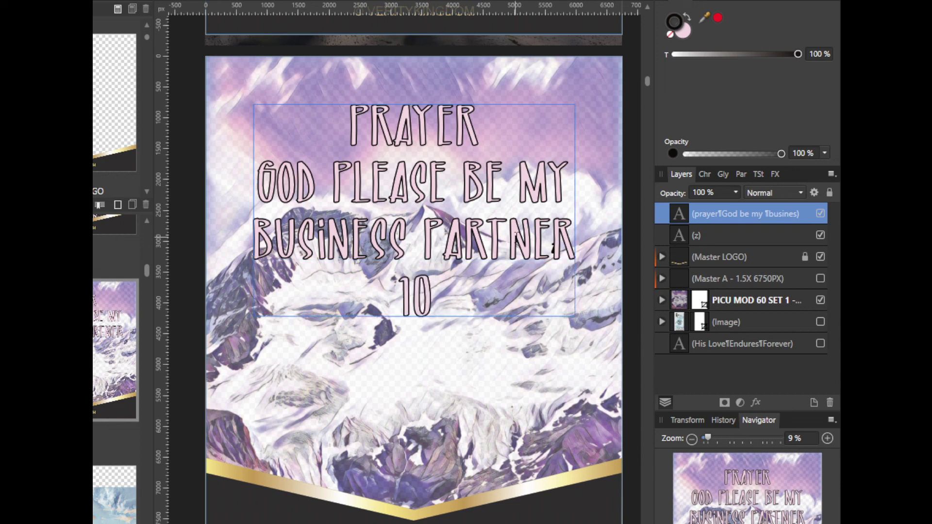
text(X)
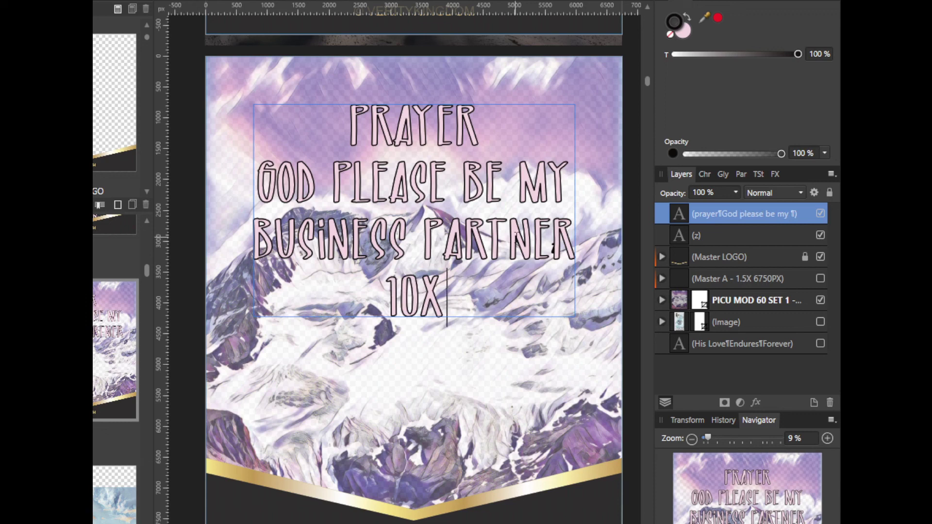
text(. 10X YO)
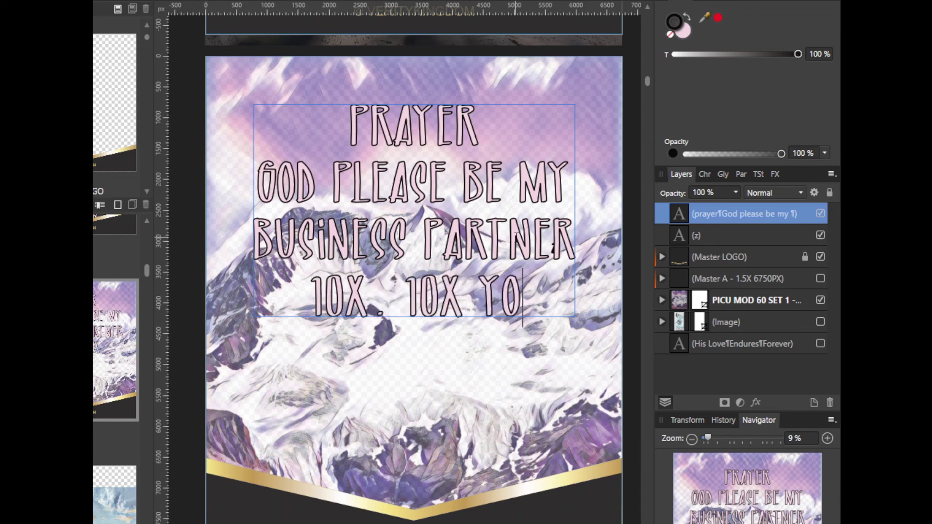
text(UR 10X)
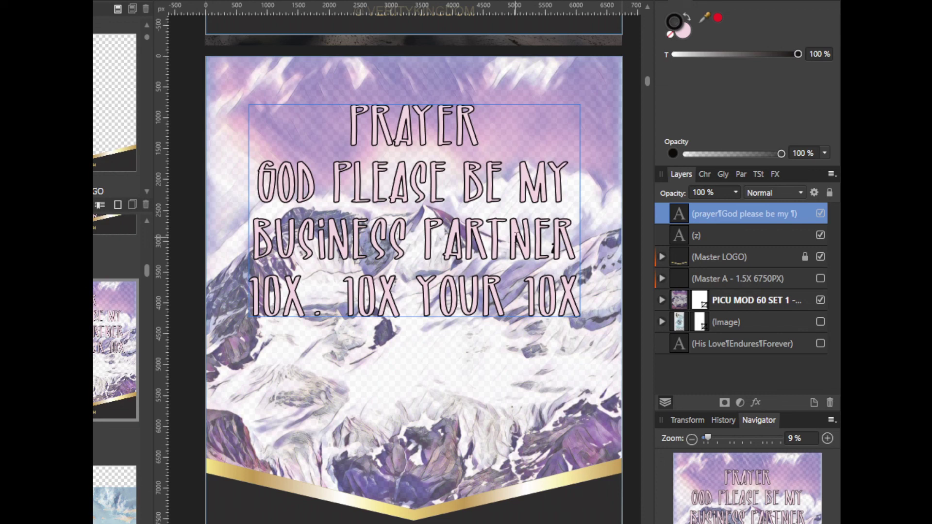
- Add the lines "system" and "process" below the 10X line
key(Return)
text(system)
key(Return)
text(process)
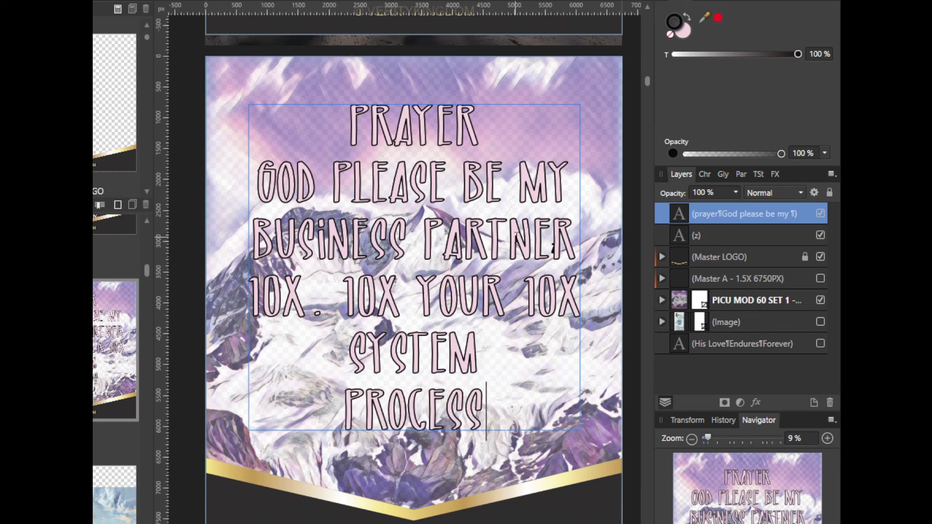